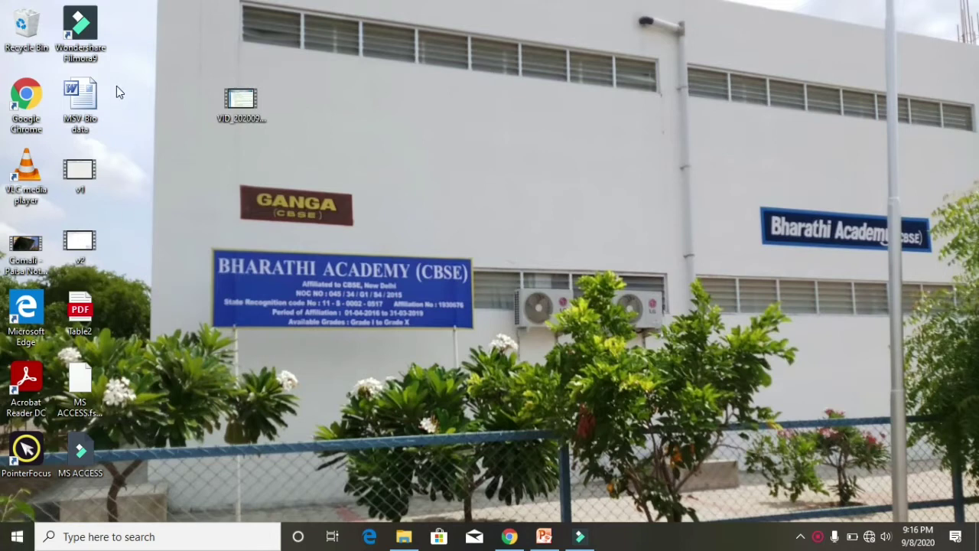
# Launch Microsoft Access 2010 from the Microsoft Office program group
pyautogui.doubleClick(26, 450)
pyautogui.click(17, 540)
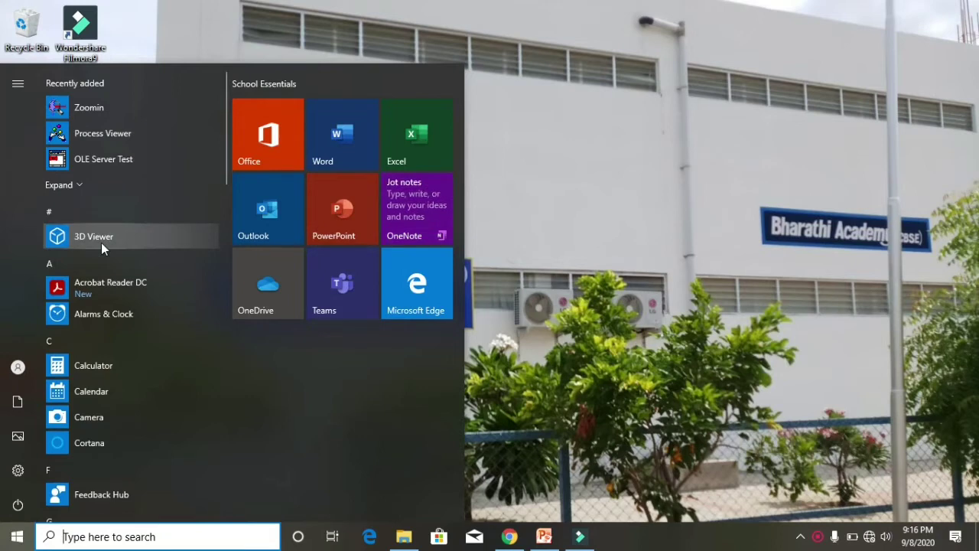
pyautogui.scroll(-2, 102, 247)
pyautogui.scroll(-5, 102, 245)
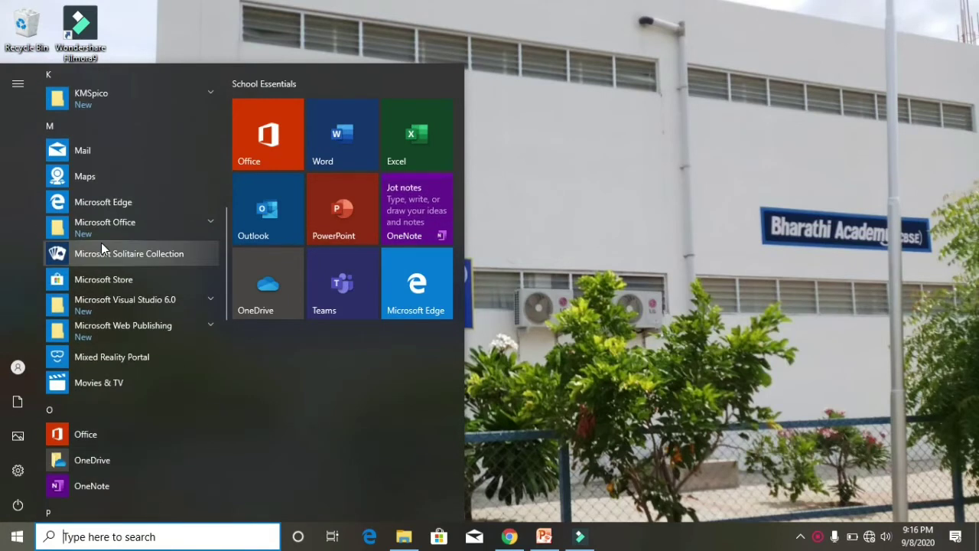
pyautogui.click(106, 224)
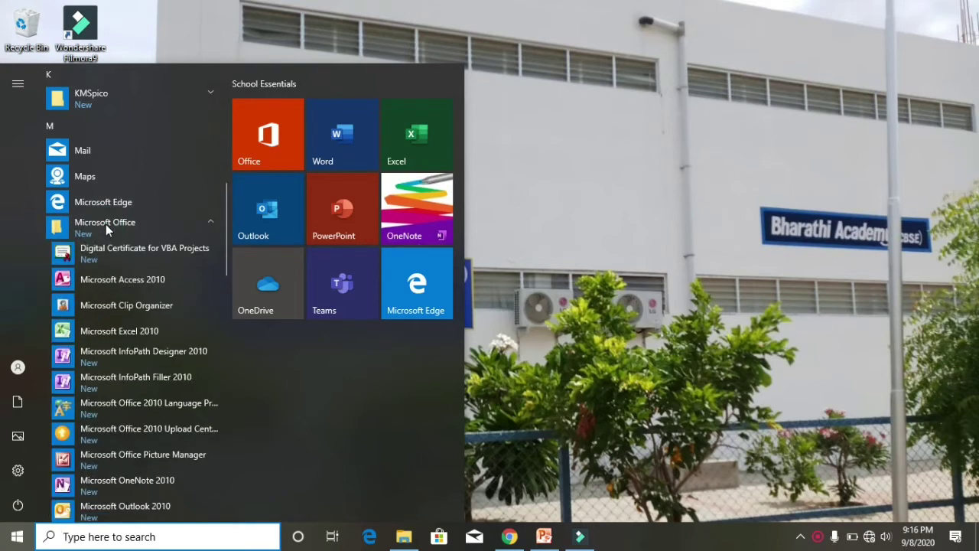
pyautogui.click(119, 279)
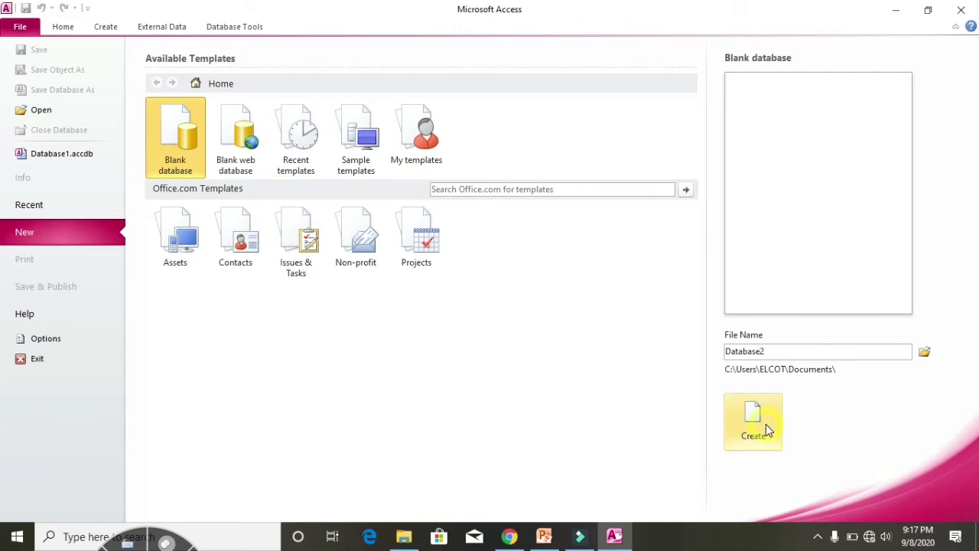
# Open the recent database Database1.accdb and enable its disabled active content
pyautogui.click(81, 153)
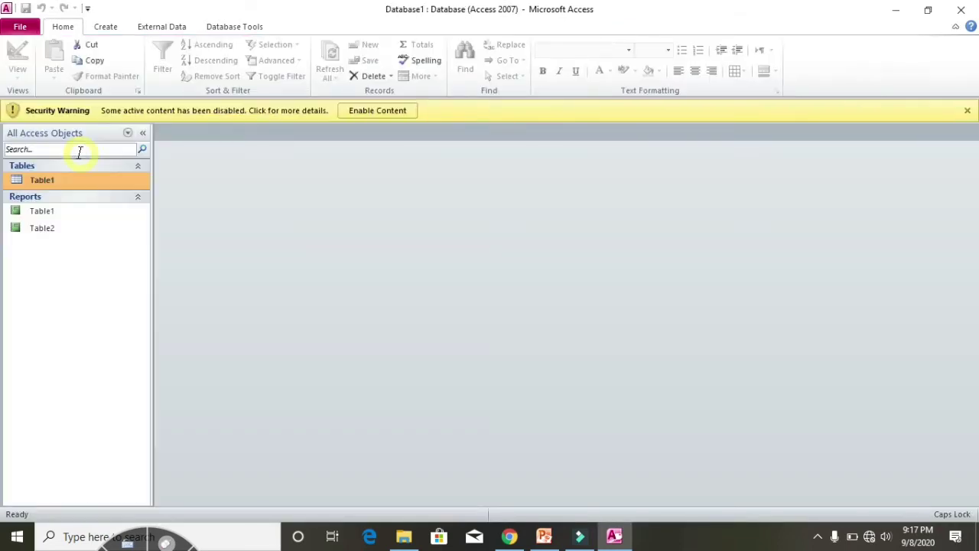
pyautogui.click(373, 110)
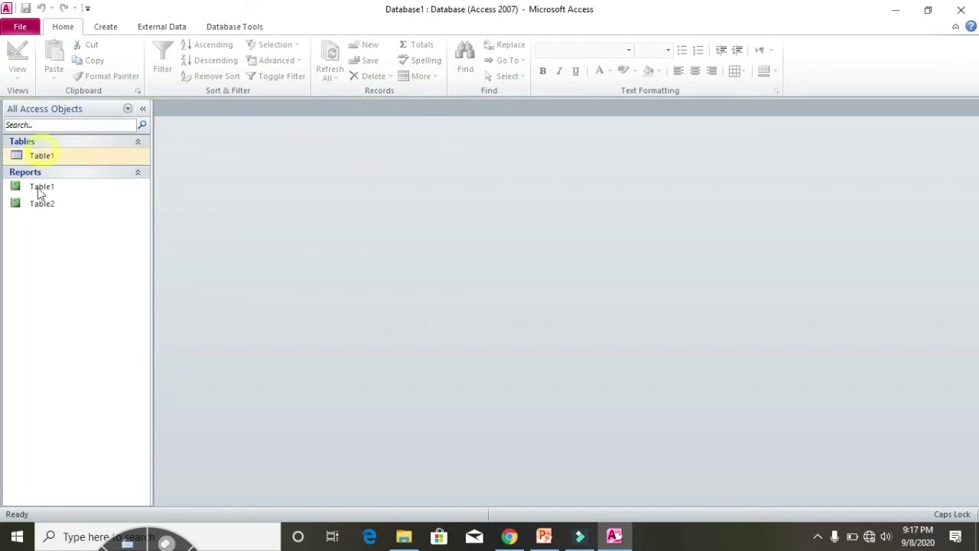
# Open the Table1 report and the Table1 table's datasheet to view their records, closing the field list
pyautogui.click(38, 188)
pyautogui.doubleClick(37, 189)
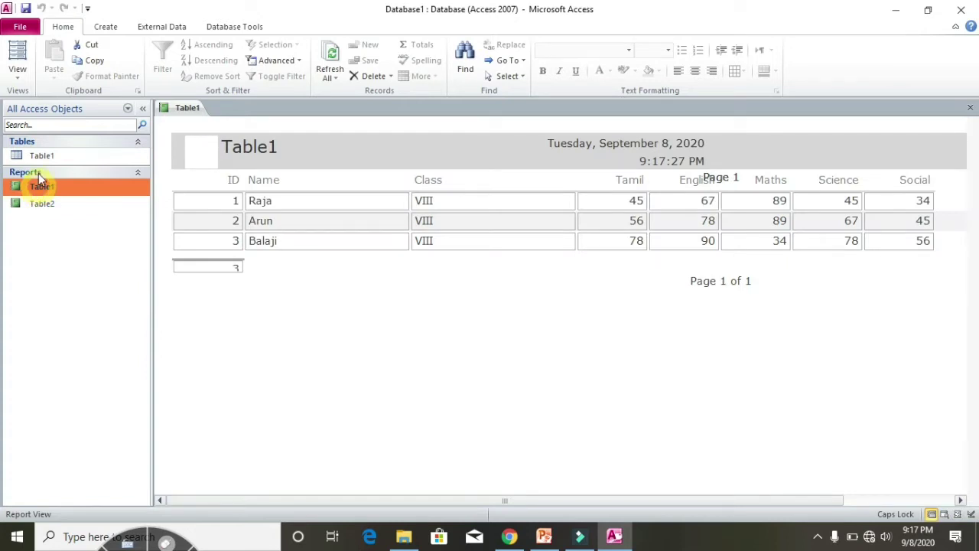
pyautogui.click(40, 156)
pyautogui.rightClick(39, 156)
pyautogui.click(59, 162)
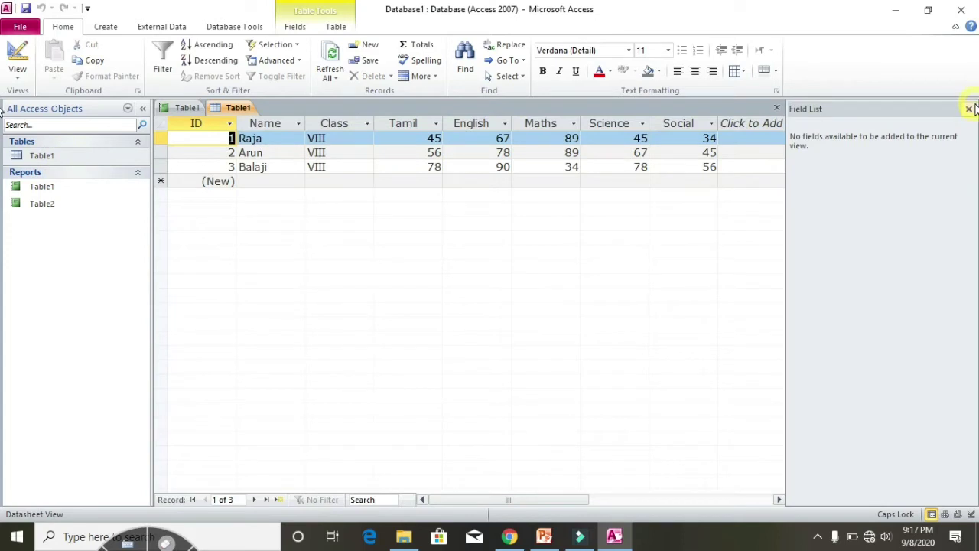
pyautogui.click(969, 108)
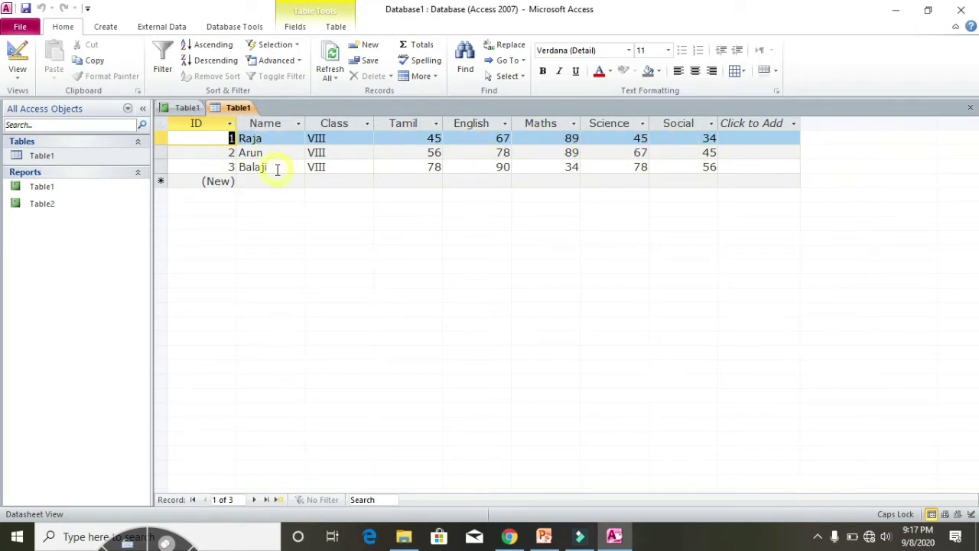
# Examine the field names and data types of Table1 in Design View
pyautogui.rightClick(82, 157)
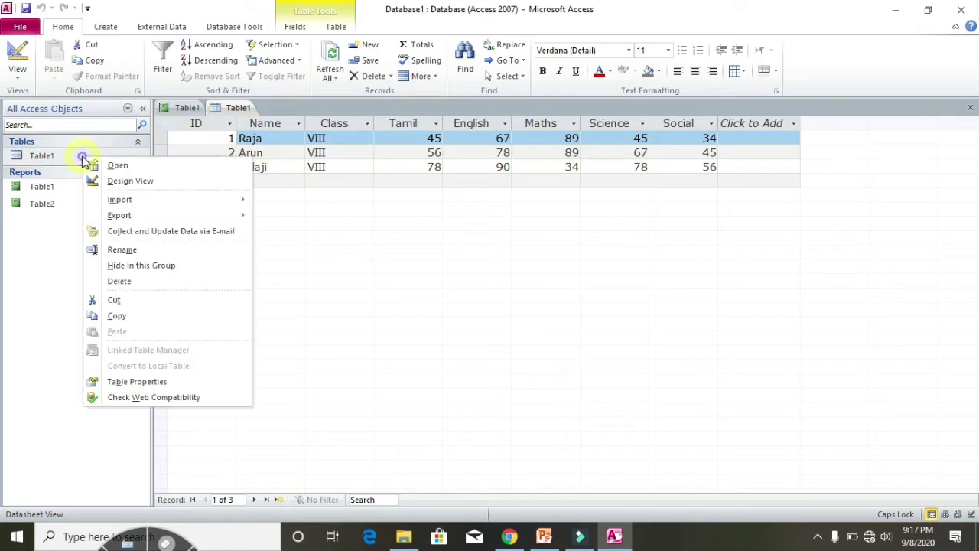
pyautogui.click(115, 181)
pyautogui.click(461, 318)
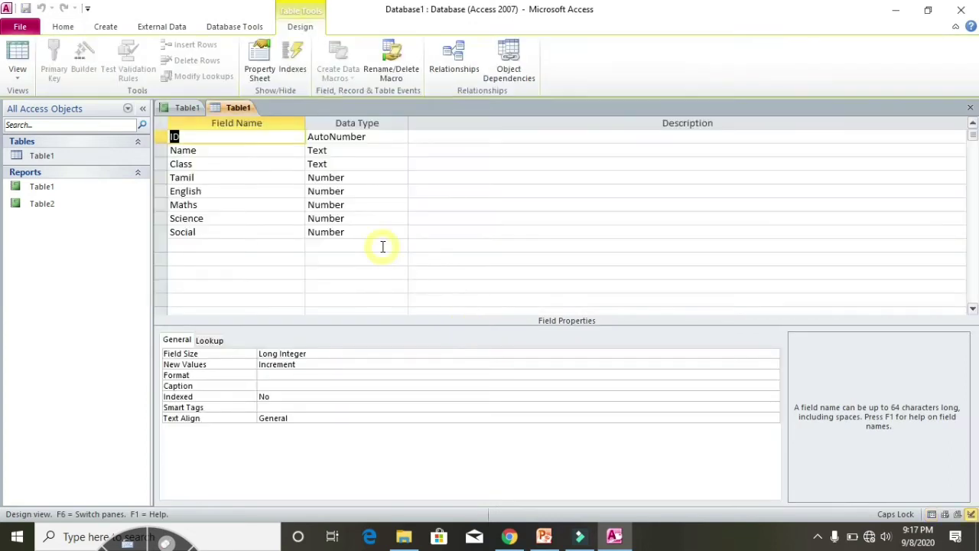
pyautogui.click(207, 150)
pyautogui.click(218, 160)
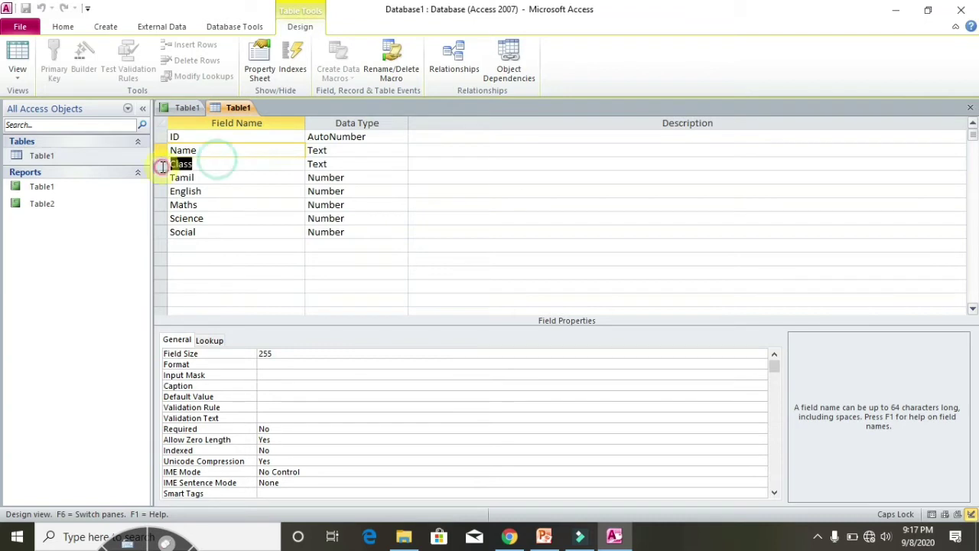
pyautogui.click(213, 177)
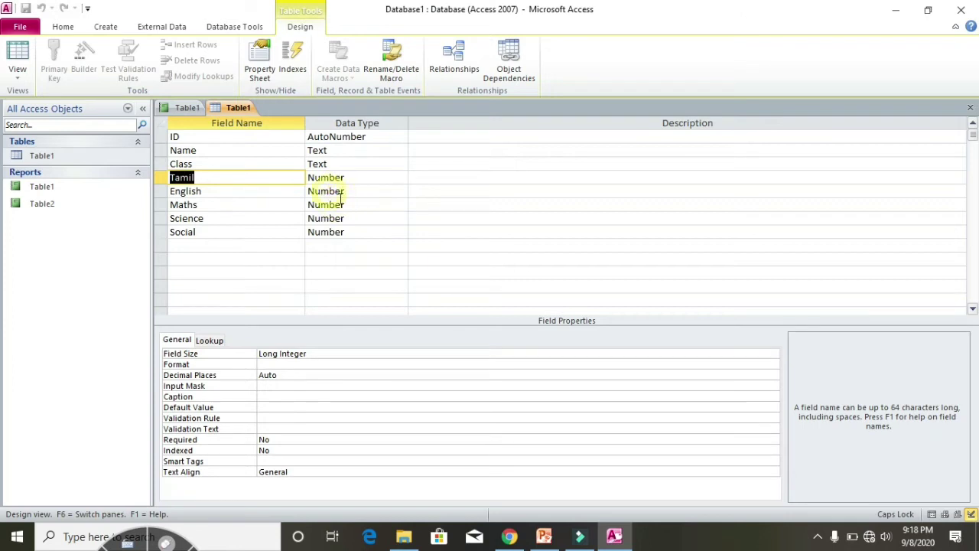
pyautogui.click(211, 164)
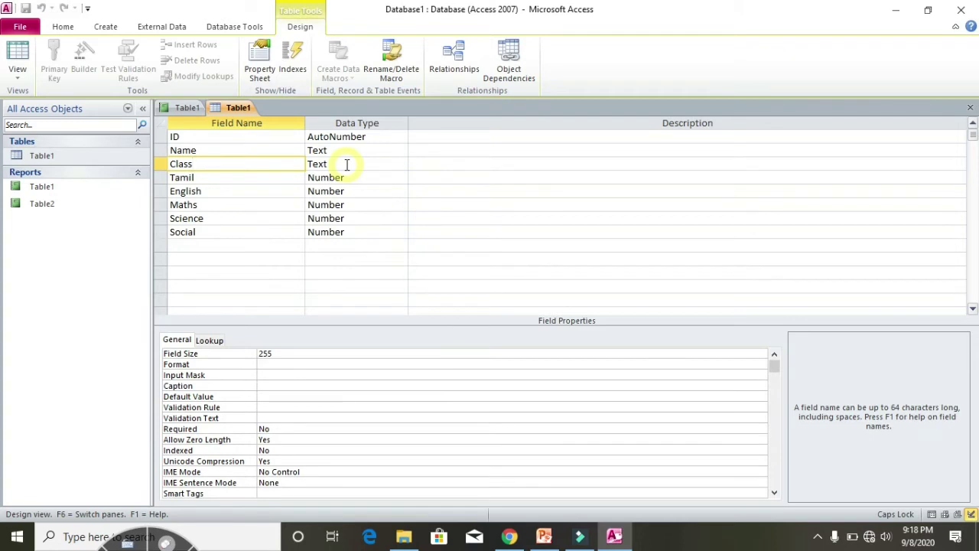
pyautogui.click(348, 151)
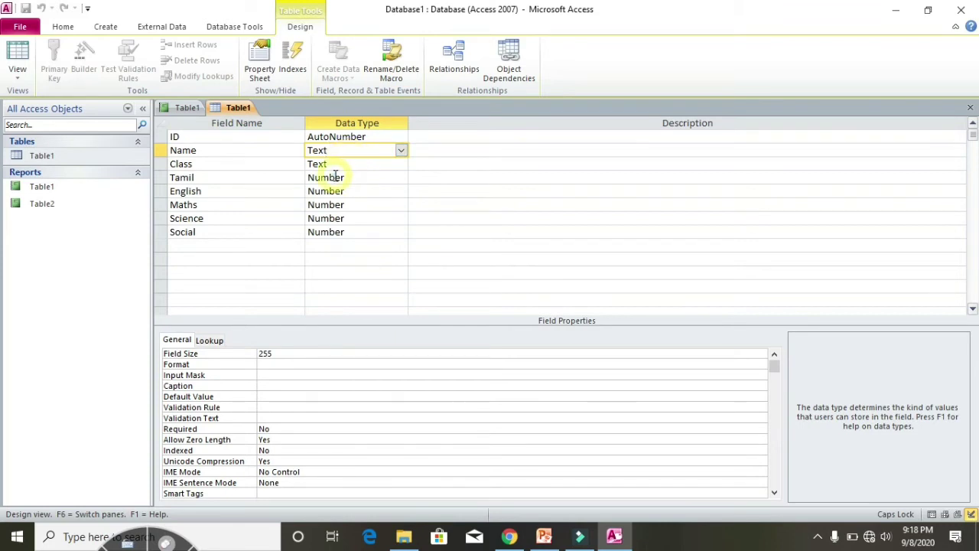
pyautogui.click(335, 177)
pyautogui.click(284, 190)
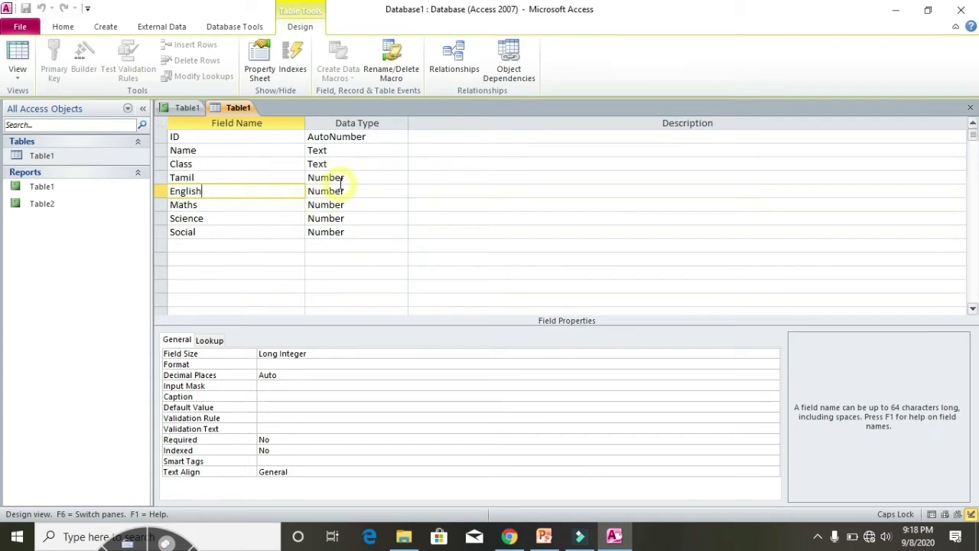
# Inspect the General and Lookup field properties of the English field in Table1
pyautogui.click(38, 158)
pyautogui.rightClick(38, 159)
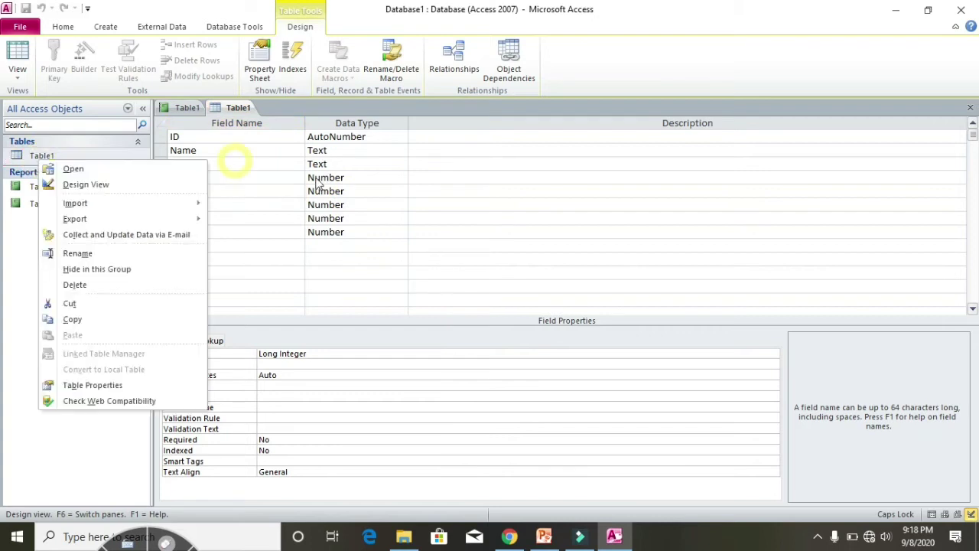
pyautogui.click(390, 369)
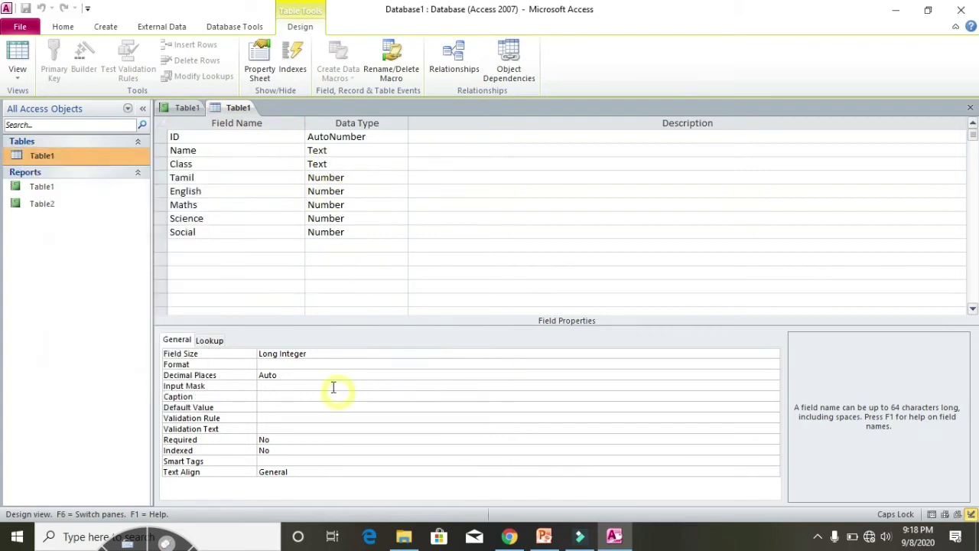
pyautogui.click(317, 351)
pyautogui.click(215, 339)
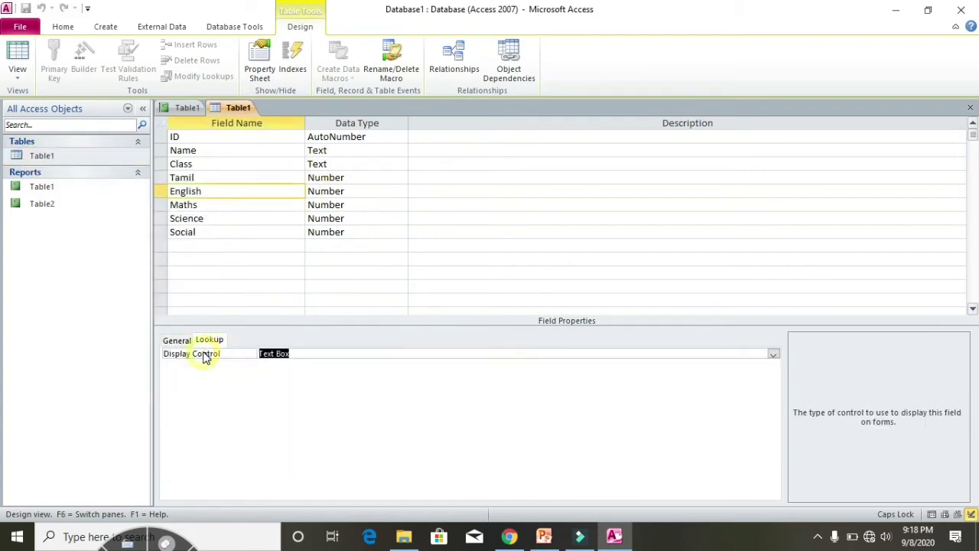
pyautogui.click(178, 340)
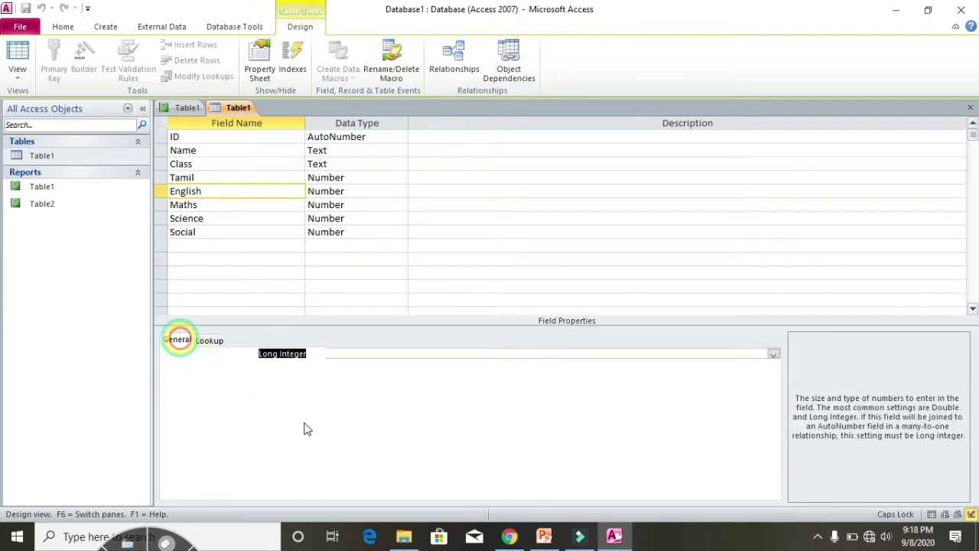
# Add a fourth record to Table1's datasheet: a student's name, Class VIII, Tamil 89, English 45, Maths 56, Science 67 and Social 90
pyautogui.rightClick(45, 156)
pyautogui.click(80, 164)
pyautogui.click(251, 182)
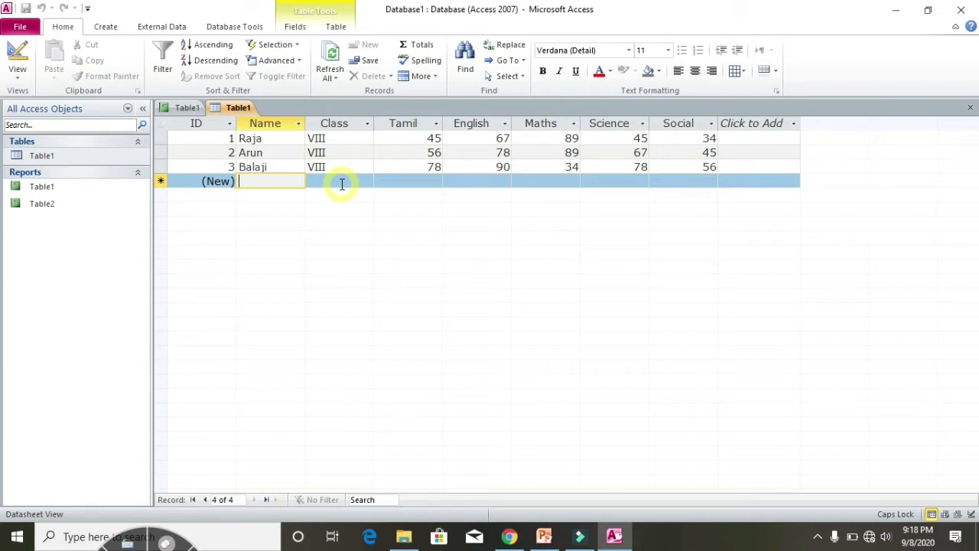
pyautogui.write('Rahul')
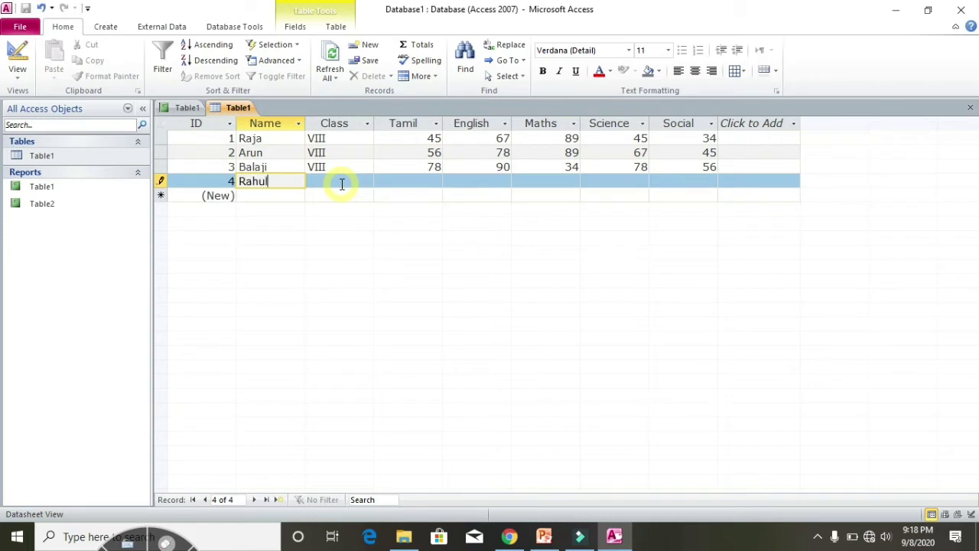
pyautogui.click(342, 184)
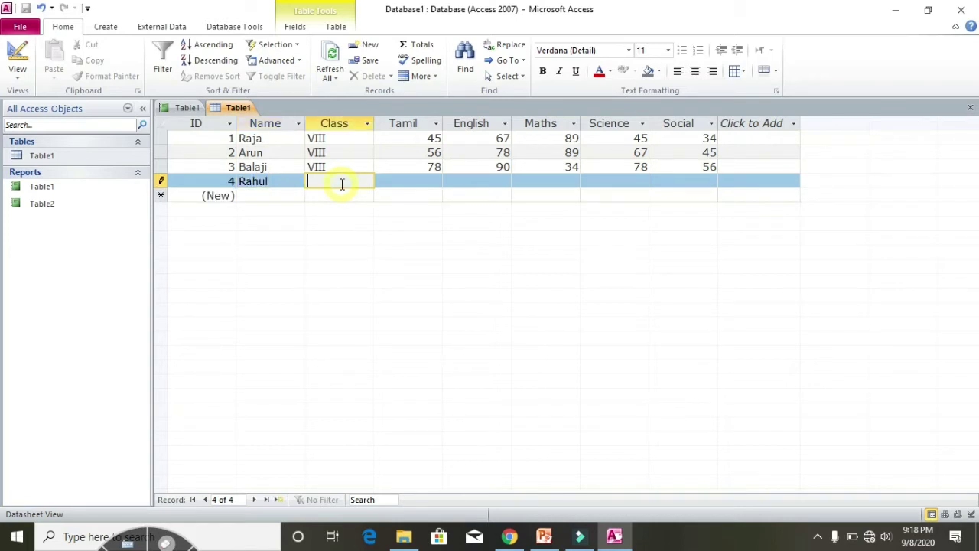
pyautogui.press('Tab')
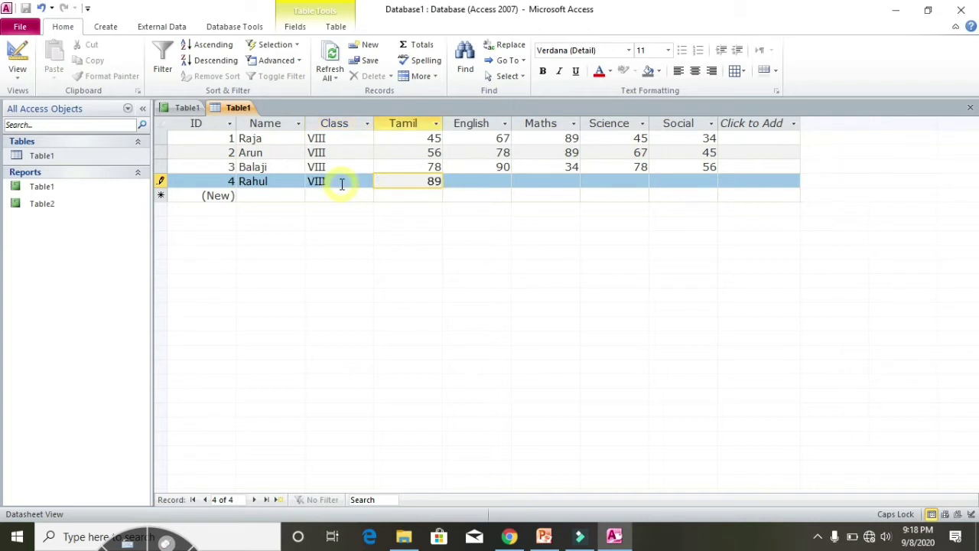
pyautogui.press('Tab')
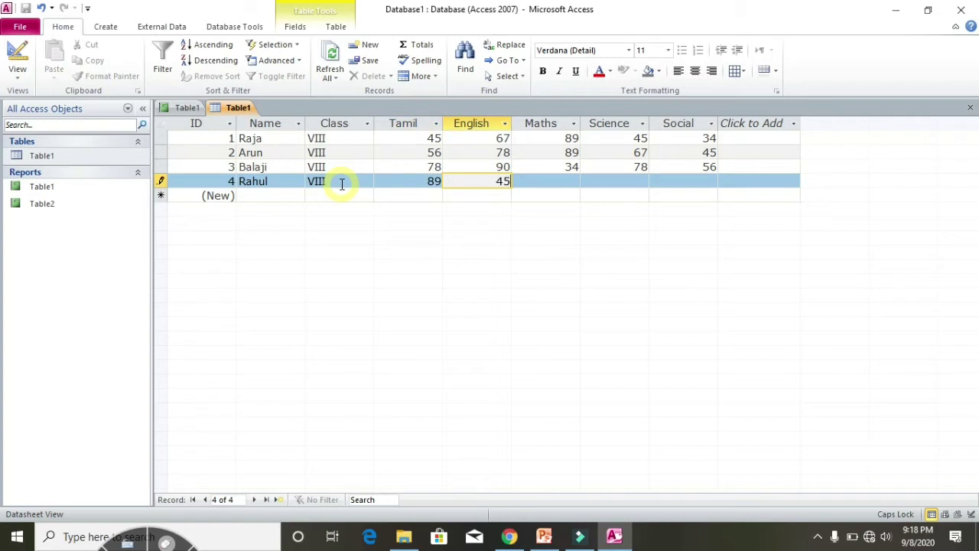
pyautogui.press('Tab')
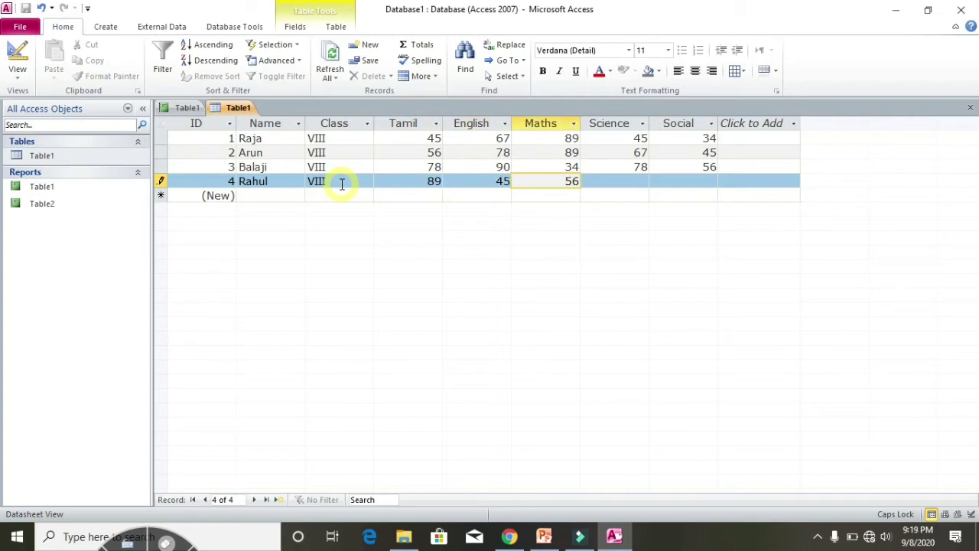
pyautogui.press('Tab')
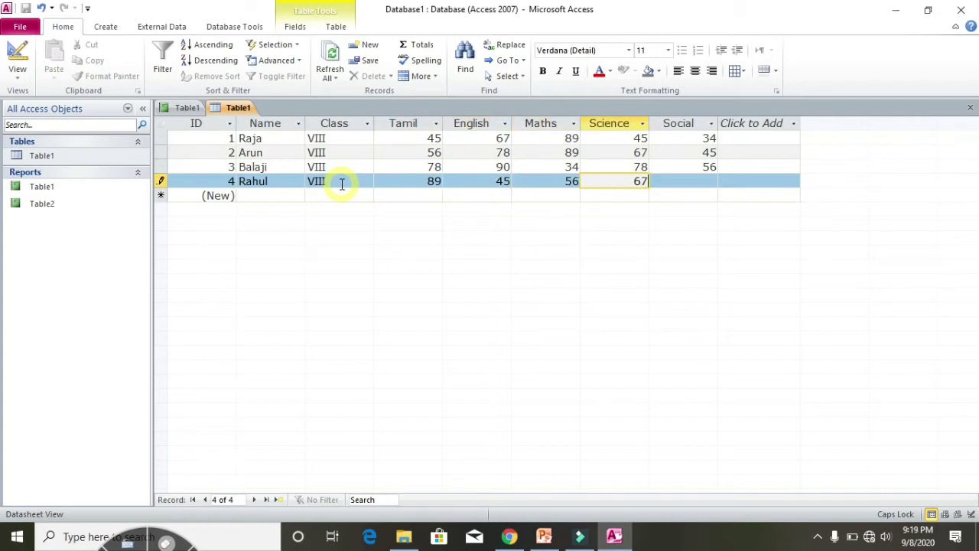
pyautogui.press('Tab')
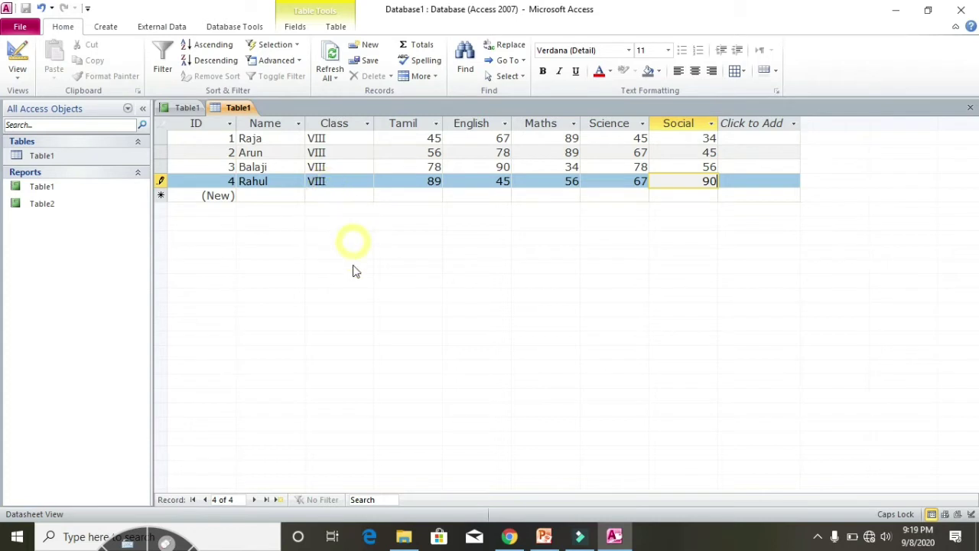
# Close the open Table1 table and report, and cut the Table1 and Table2 reports out of the database
pyautogui.click(970, 110)
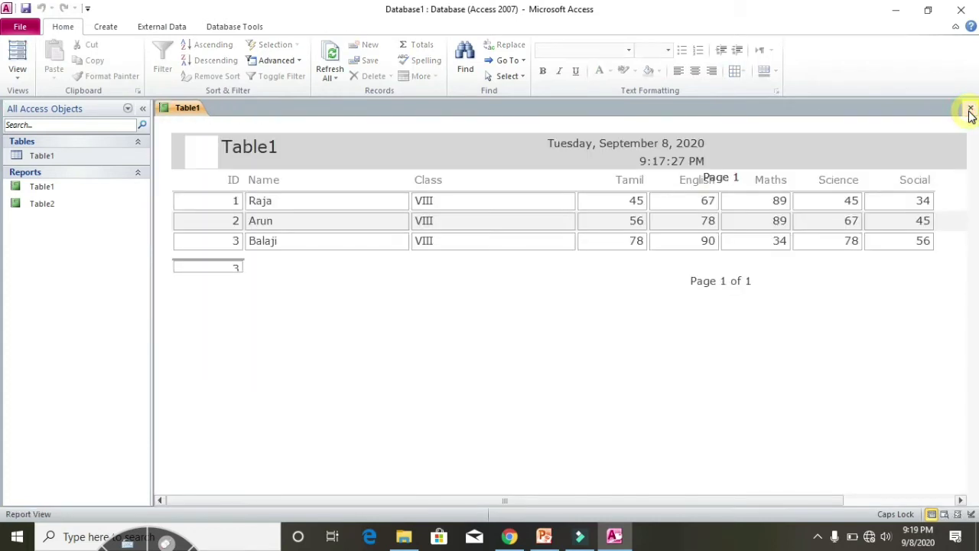
pyautogui.click(970, 105)
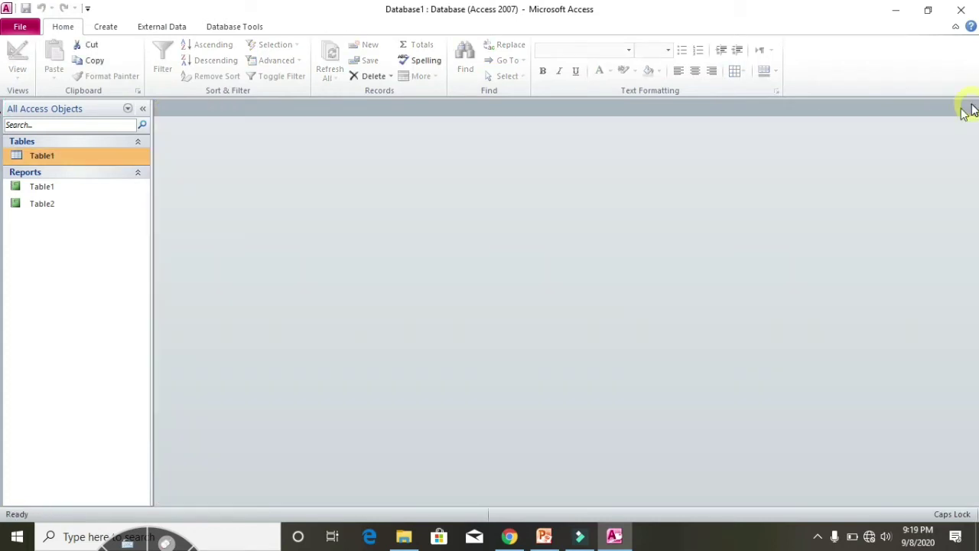
pyautogui.click(41, 208)
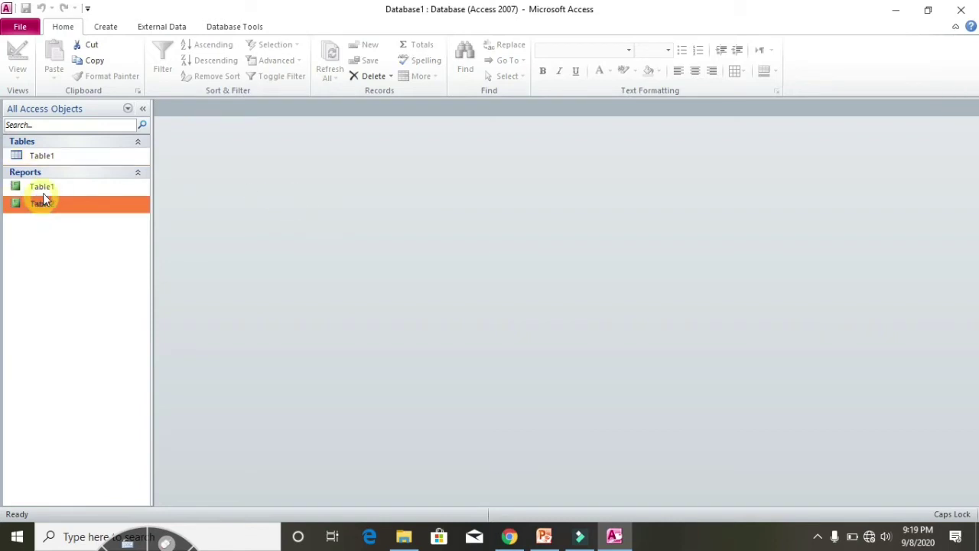
pyautogui.rightClick(42, 190)
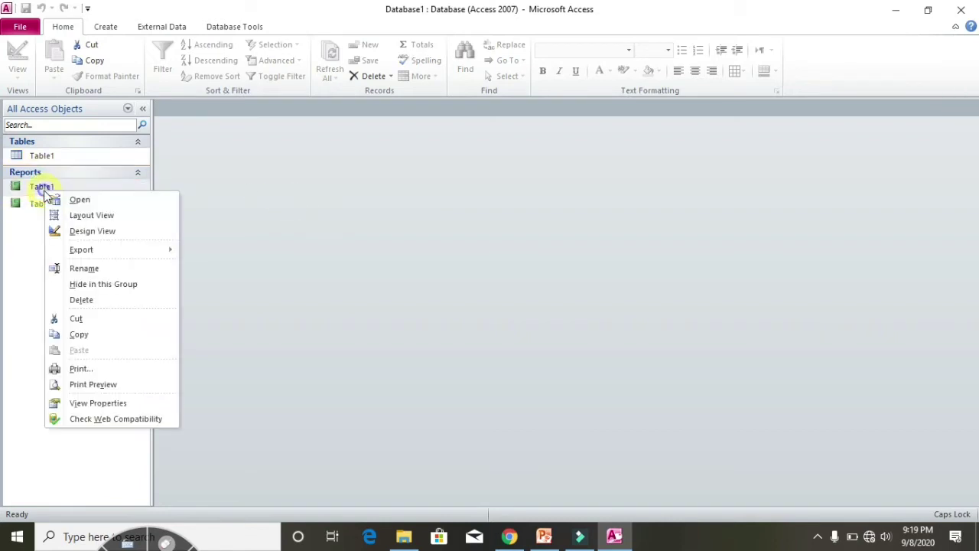
pyautogui.click(89, 318)
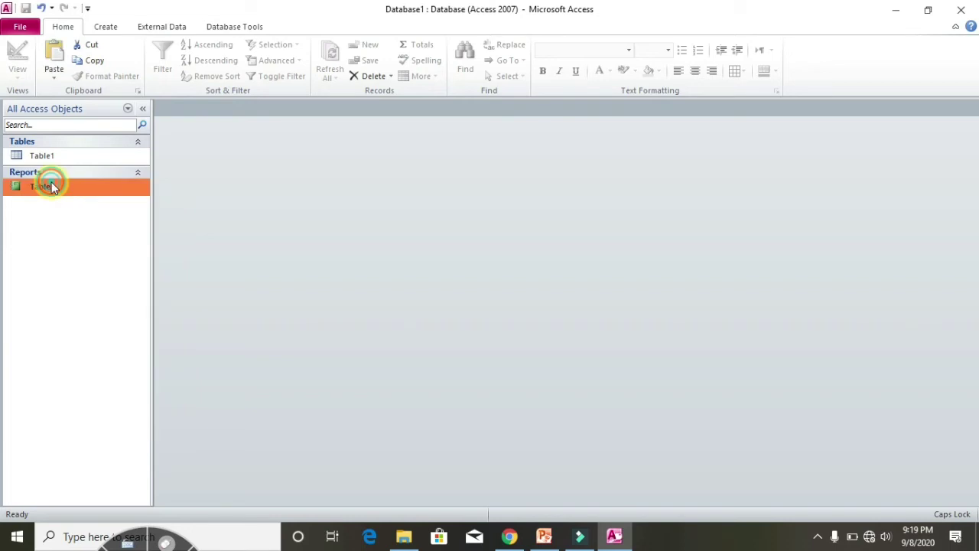
pyautogui.rightClick(49, 185)
pyautogui.click(81, 311)
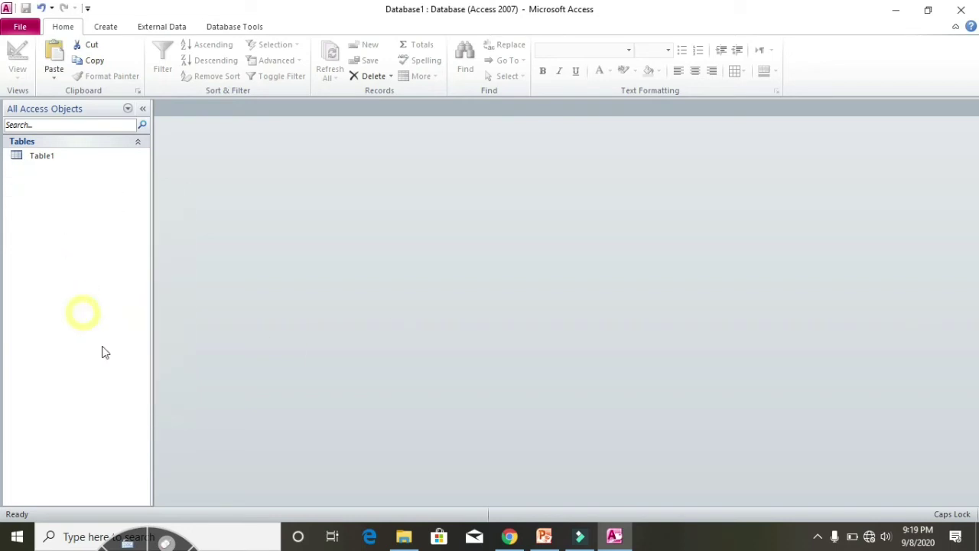
# Open Table1 and start a Report Wizard report that includes all fields of Table1, from ID to Social
pyautogui.rightClick(91, 157)
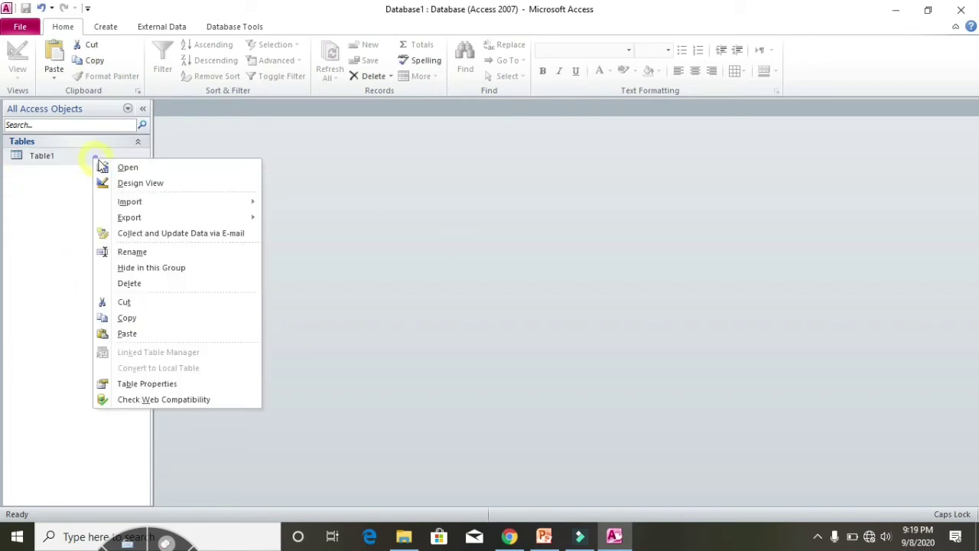
pyautogui.click(109, 165)
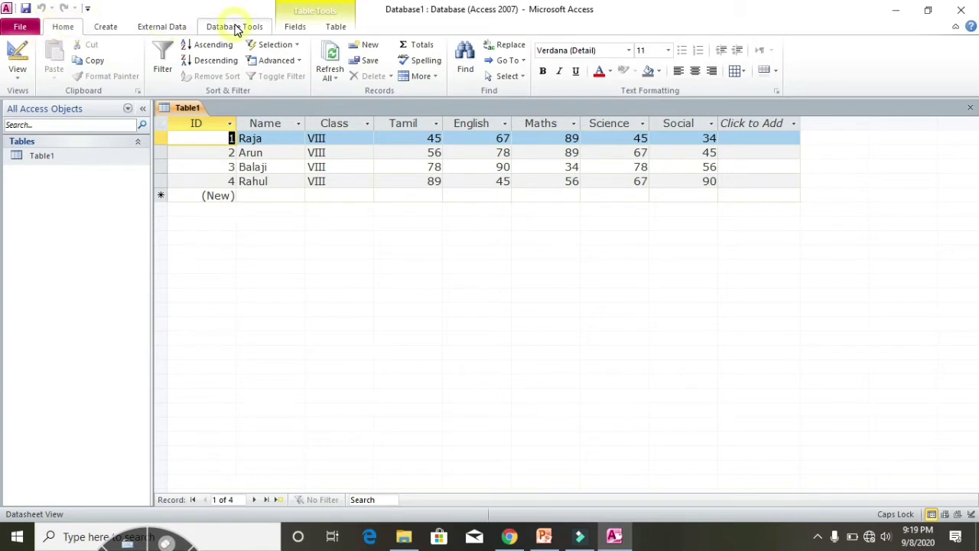
pyautogui.click(107, 31)
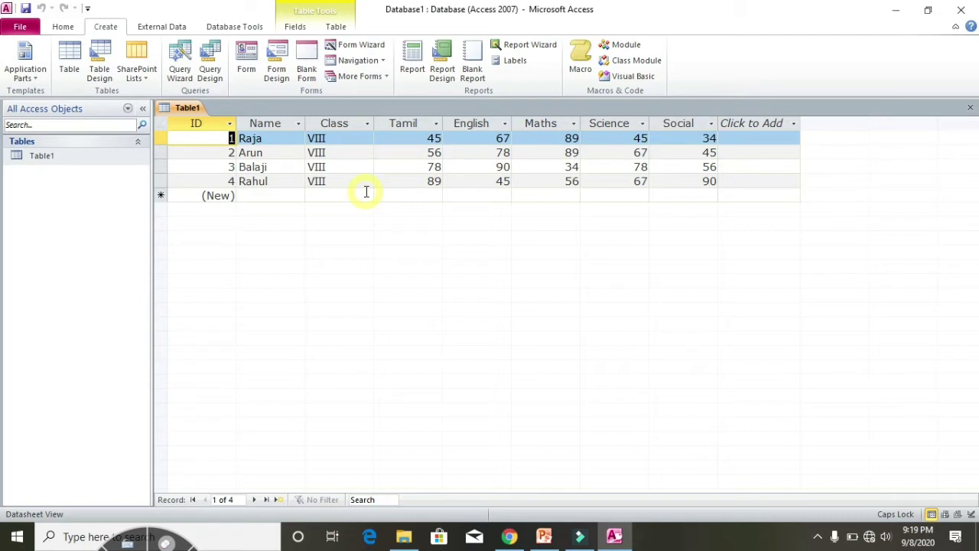
pyautogui.click(514, 45)
pyautogui.moveTo(493, 96); pyautogui.dragTo(424, 186)
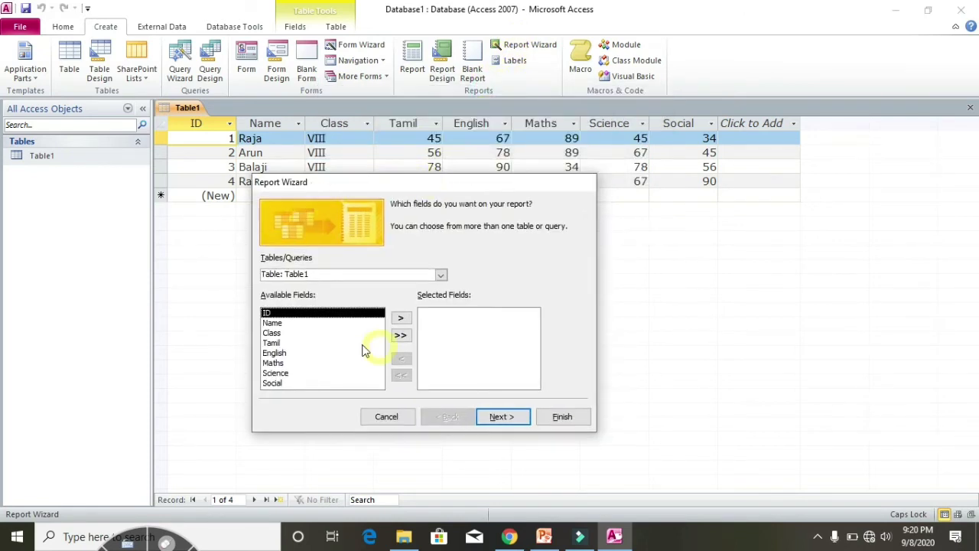
pyautogui.click(318, 274)
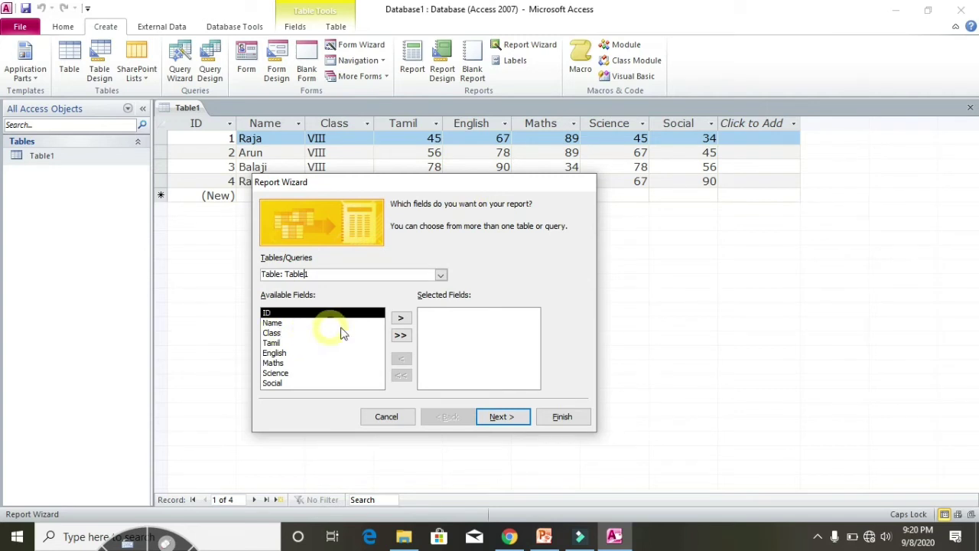
pyautogui.click(406, 321)
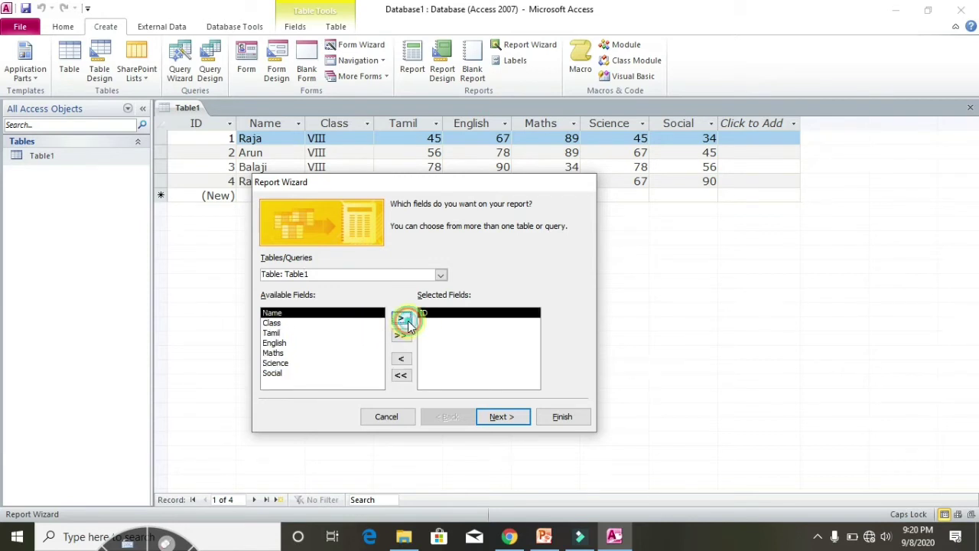
pyautogui.click(402, 336)
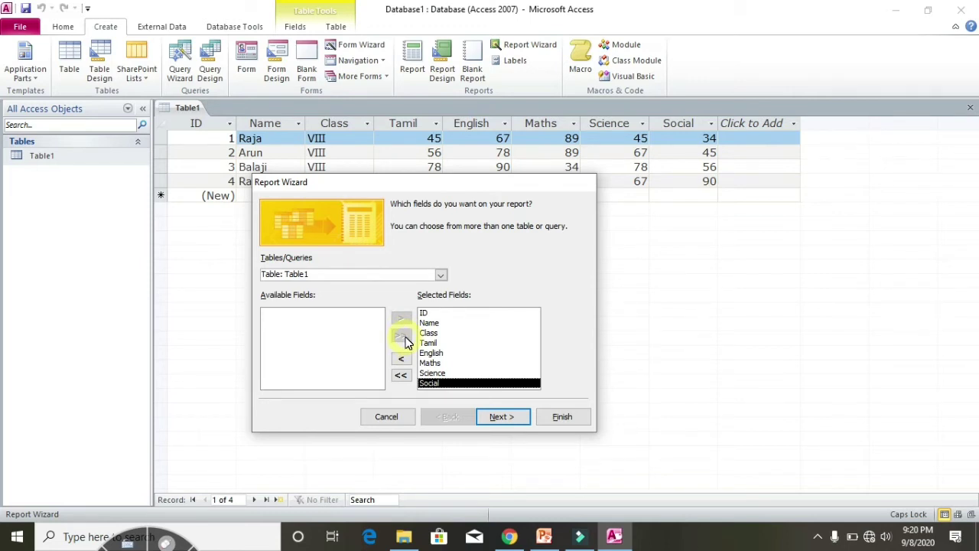
pyautogui.click(519, 417)
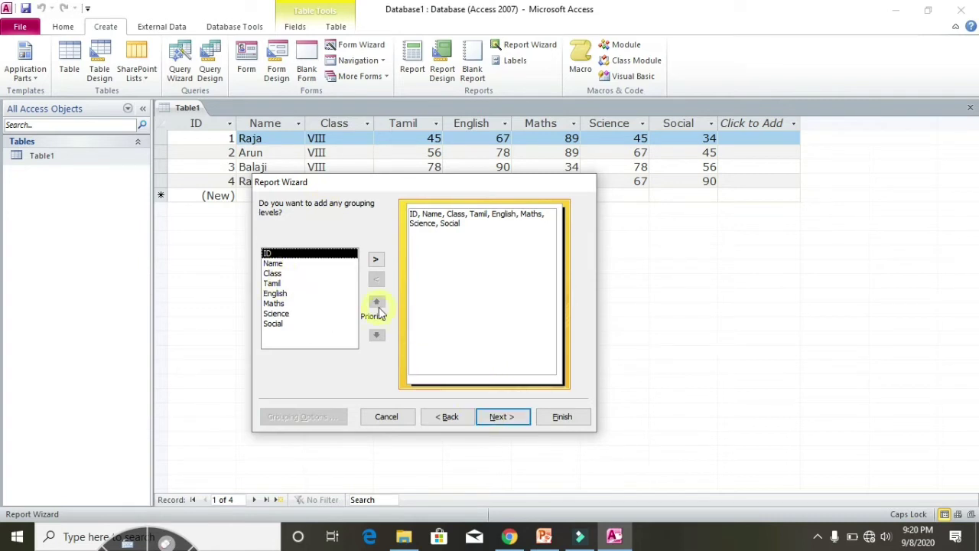
# Group the report by the Name field and leave the detail records without a sort order
pyautogui.click(277, 263)
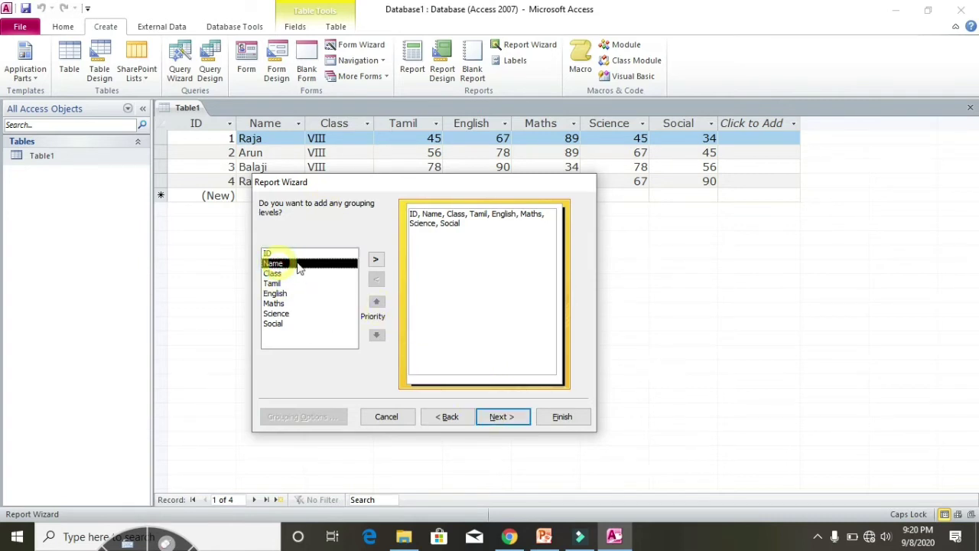
pyautogui.click(375, 260)
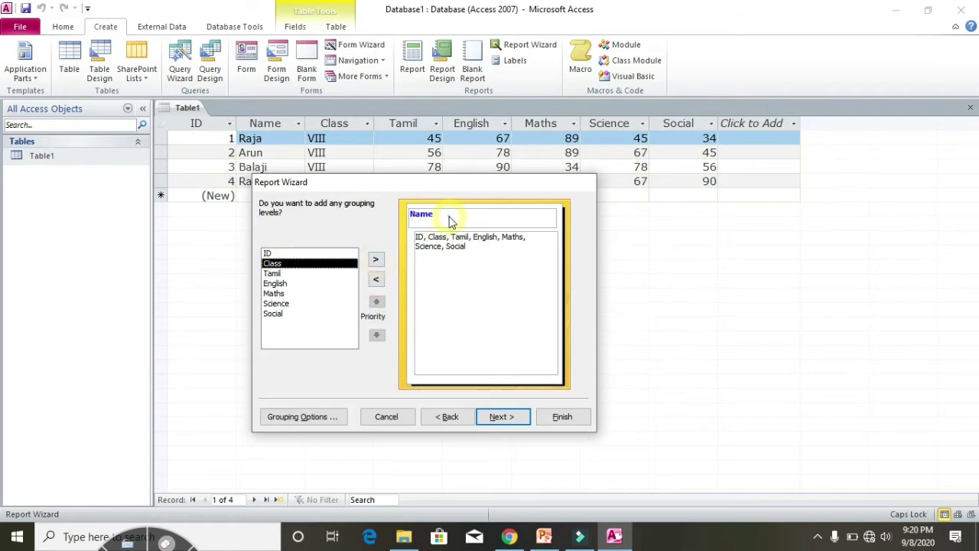
pyautogui.click(502, 417)
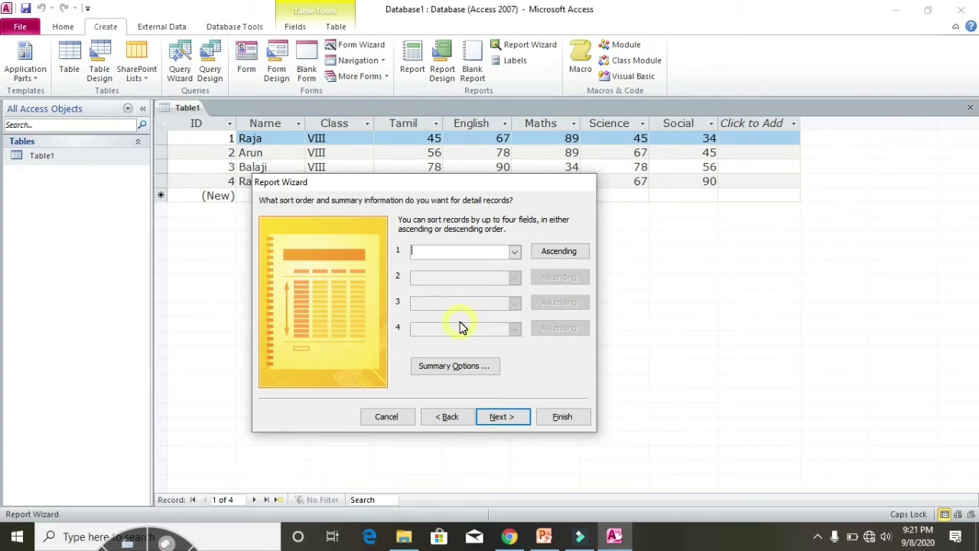
pyautogui.click(498, 419)
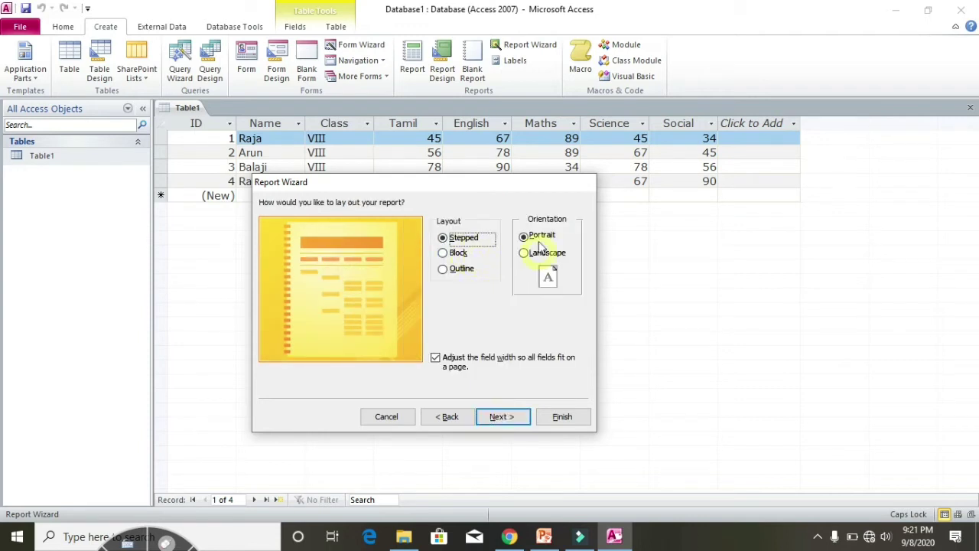
# Compare the layout and orientation options, and set the report to Outline layout in Portrait orientation
pyautogui.click(541, 254)
pyautogui.click(540, 236)
pyautogui.click(458, 253)
pyautogui.click(459, 269)
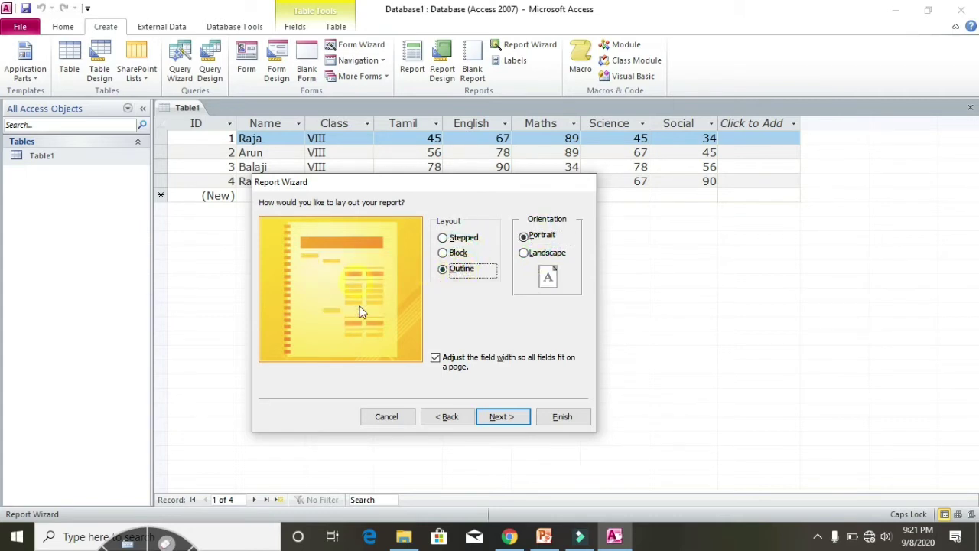
pyautogui.click(464, 238)
pyautogui.click(461, 254)
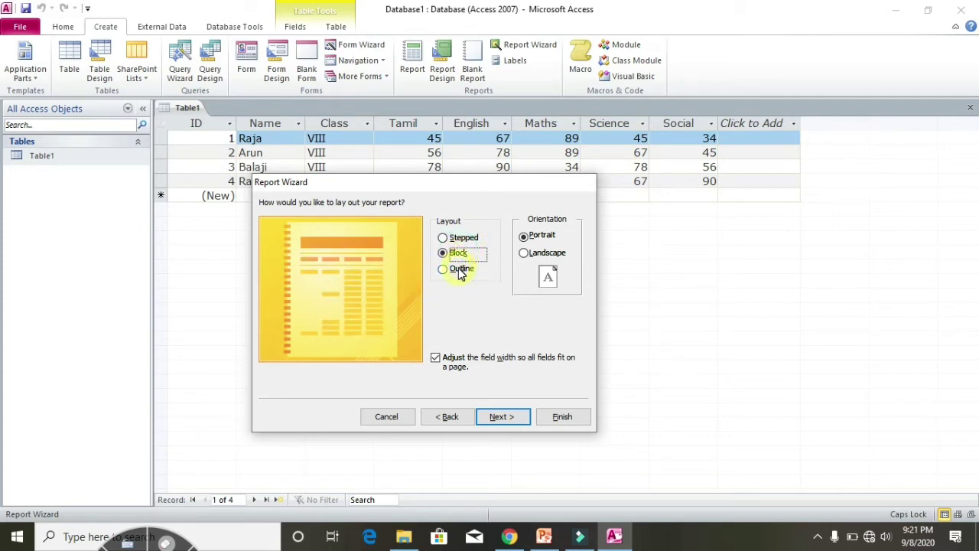
pyautogui.click(461, 273)
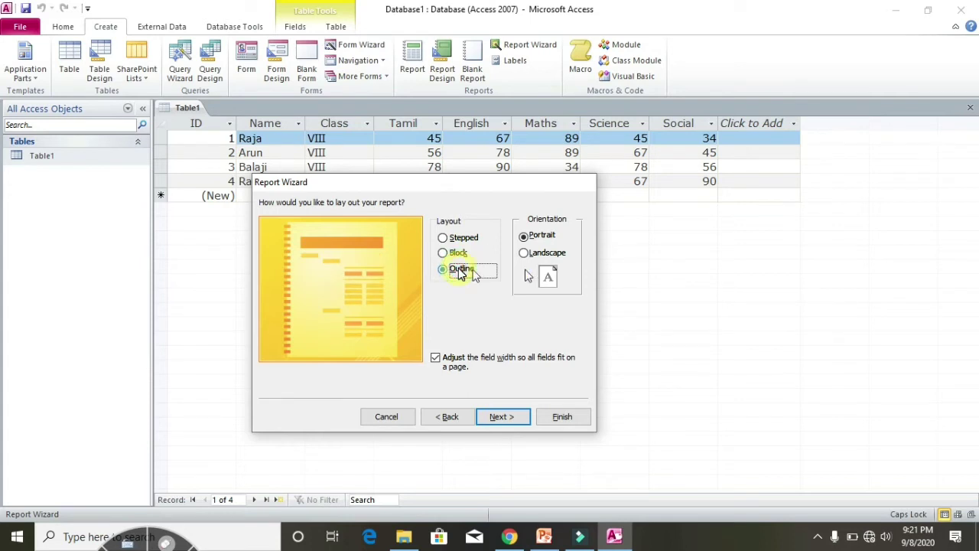
pyautogui.click(509, 420)
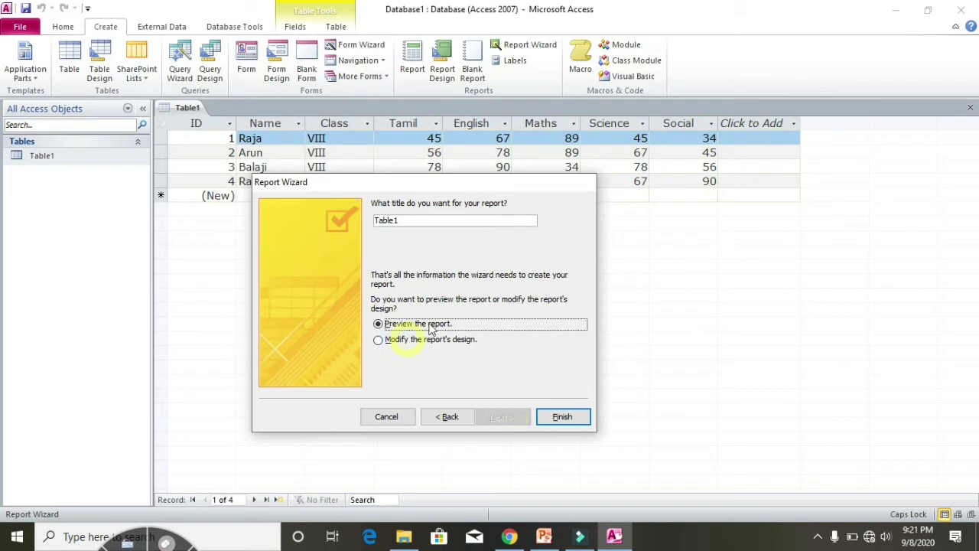
# Finish the report titled Table1 with the option to preview it, and look through the previewed student records
pyautogui.click(392, 340)
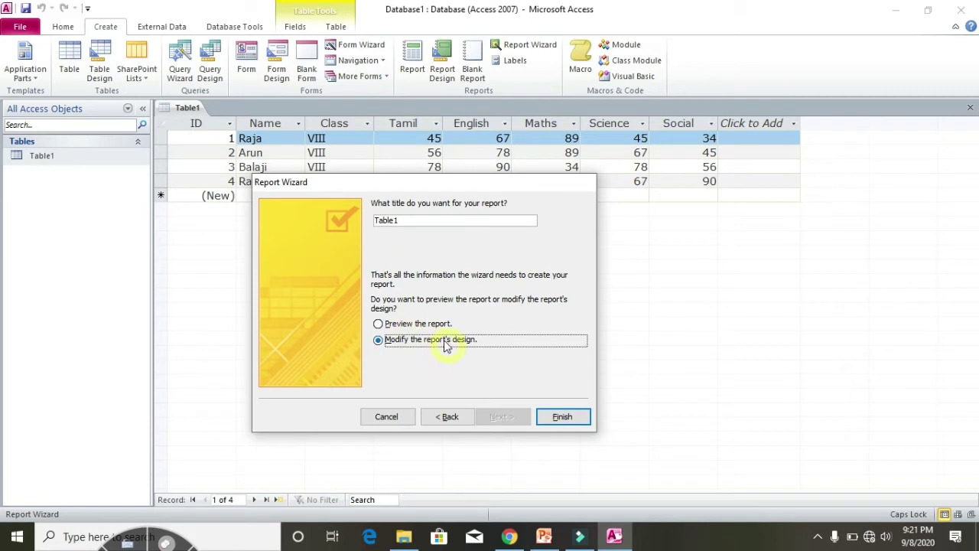
pyautogui.click(425, 326)
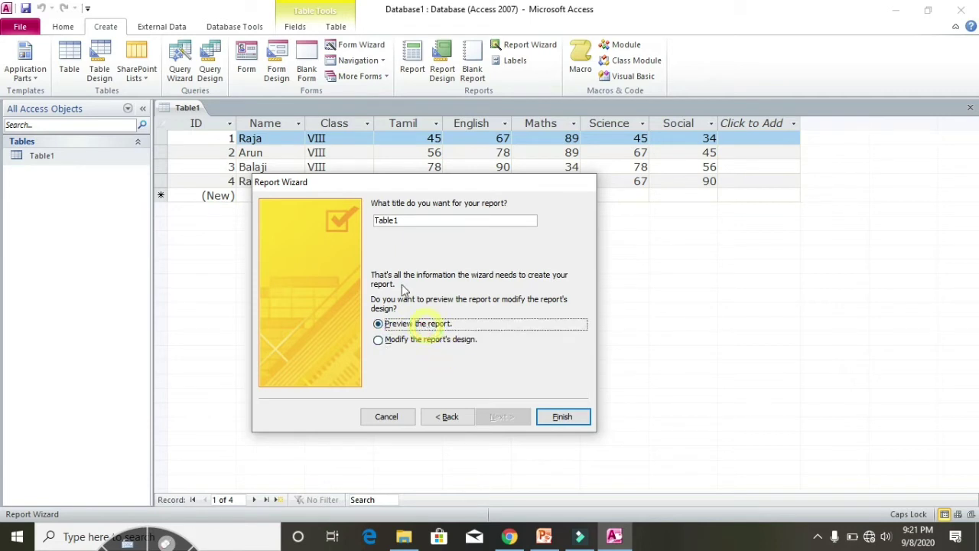
pyautogui.click(559, 417)
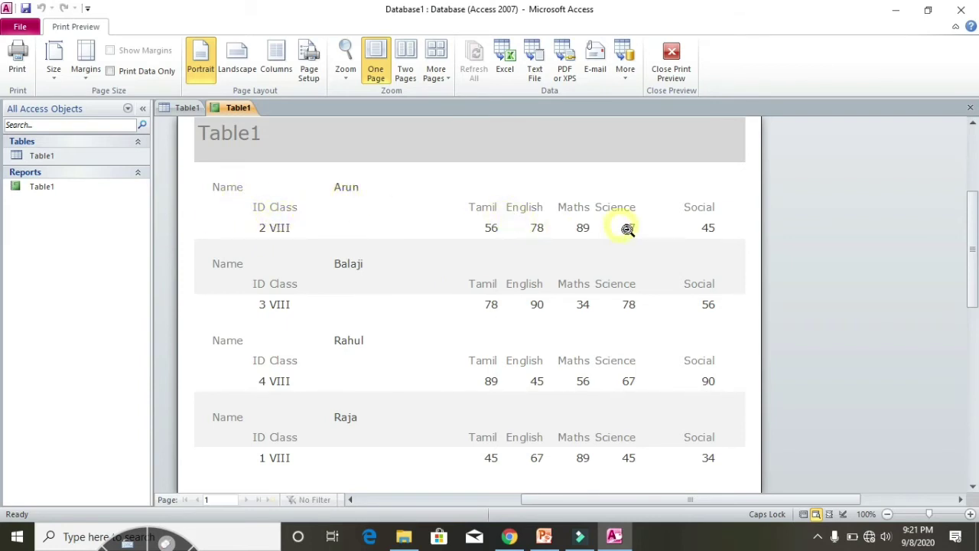
pyautogui.scroll(-1, 596, 308)
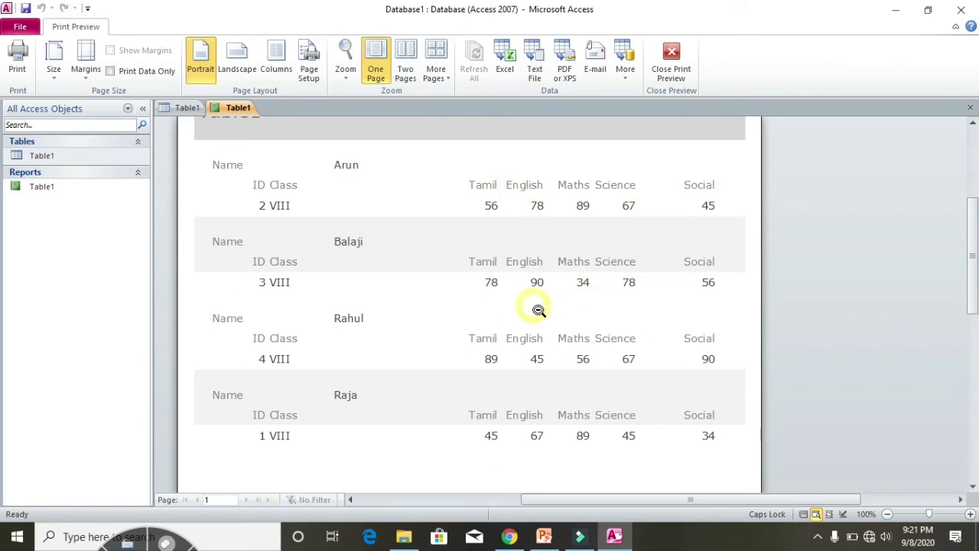
pyautogui.scroll(-4, 533, 310)
pyautogui.scroll(4, 536, 310)
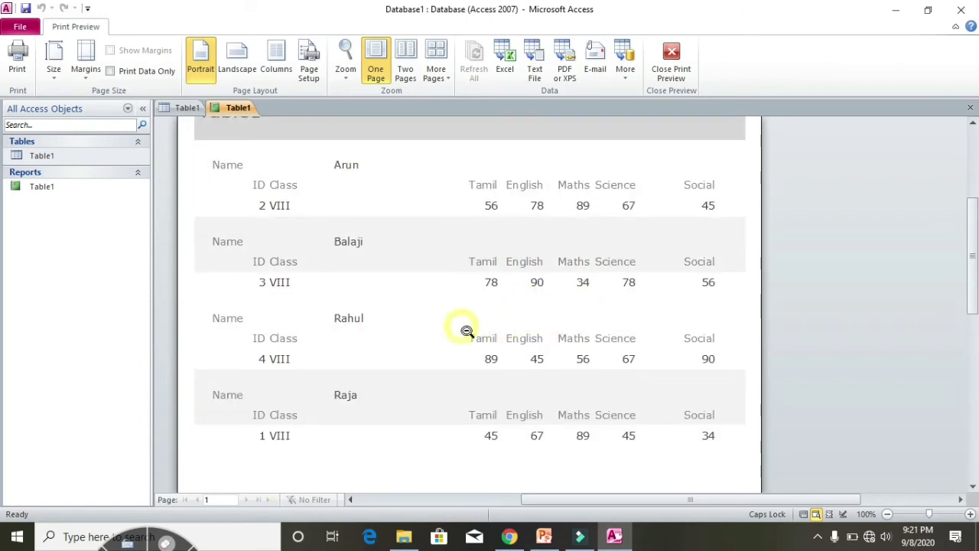
pyautogui.scroll(2, 518, 316)
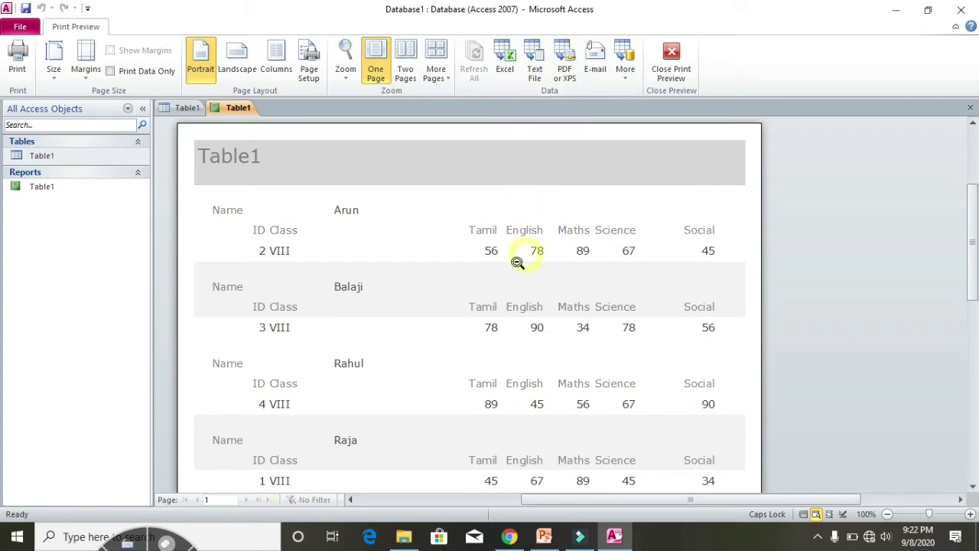
# Publish the report as a PDF named Table1 on the Desktop, without saving the export steps
pyautogui.click(566, 67)
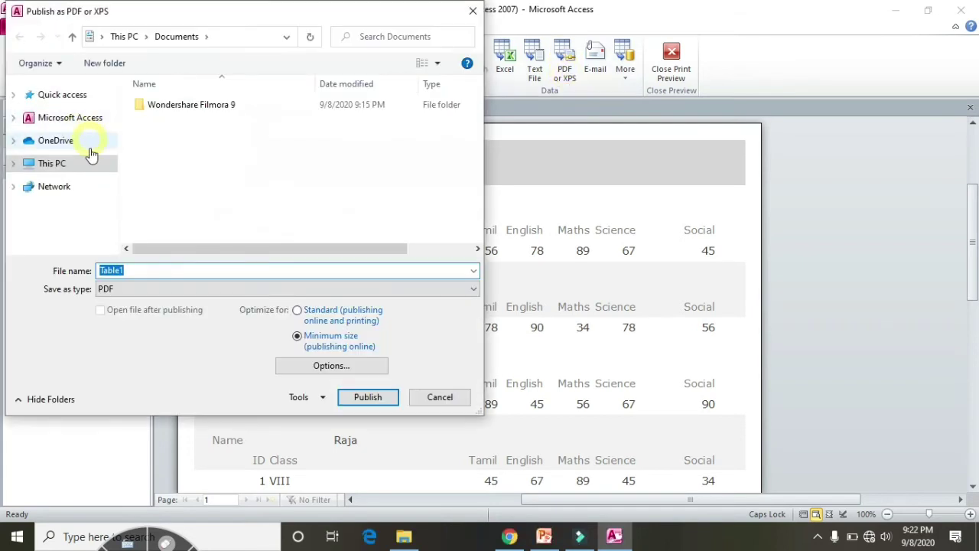
pyautogui.scroll(1, 99, 107)
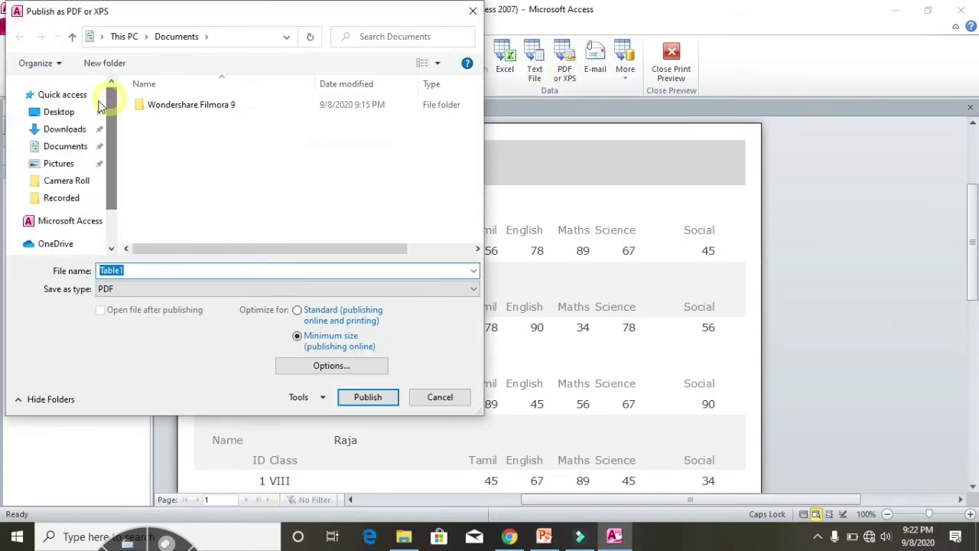
pyautogui.click(59, 112)
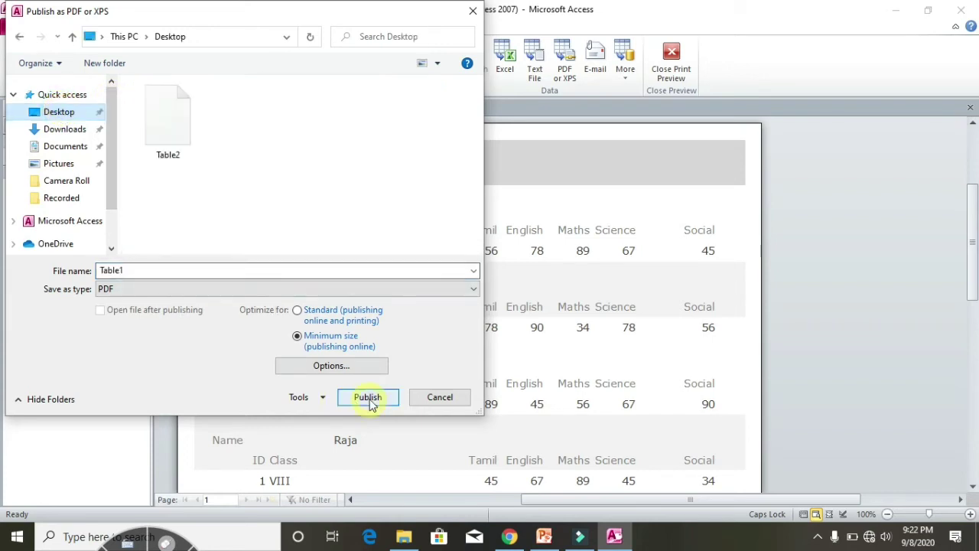
pyautogui.doubleClick(204, 264)
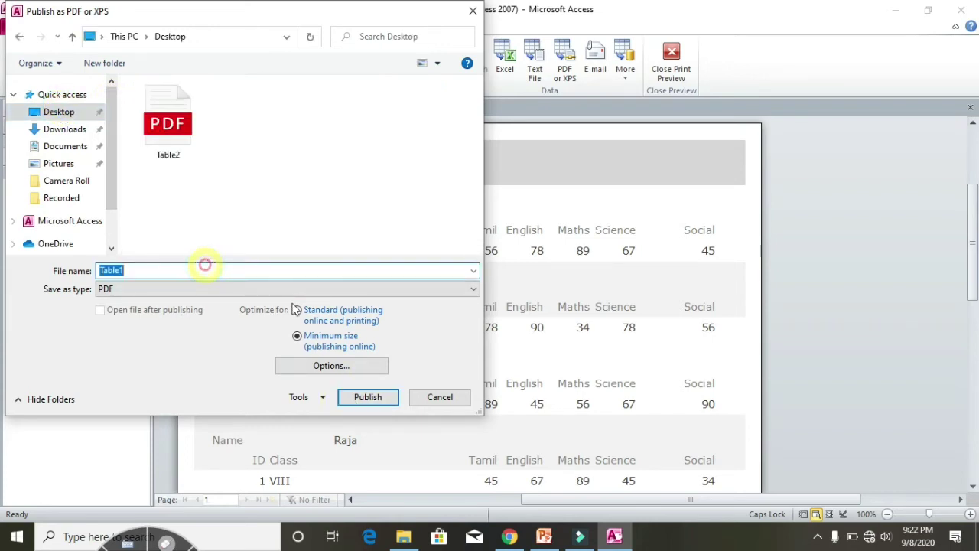
pyautogui.click(379, 401)
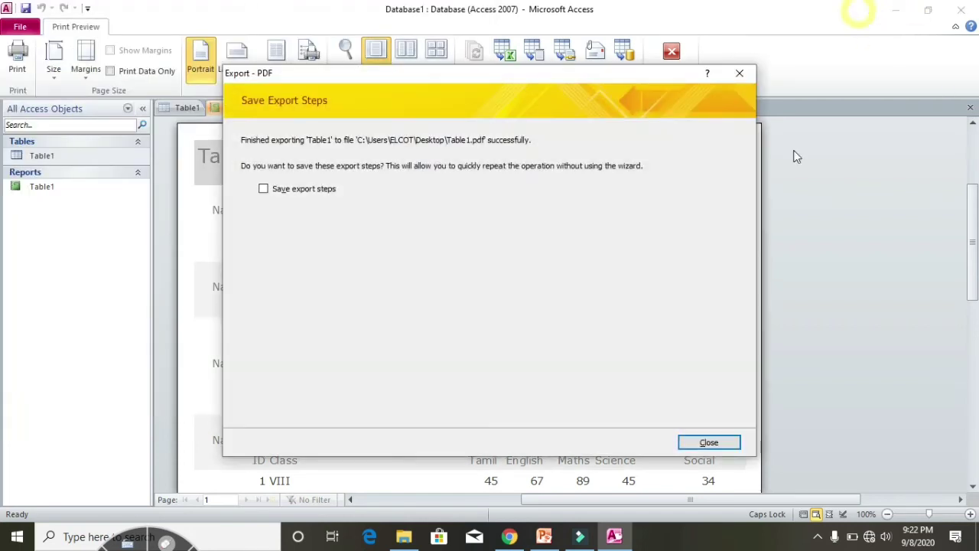
pyautogui.click(718, 446)
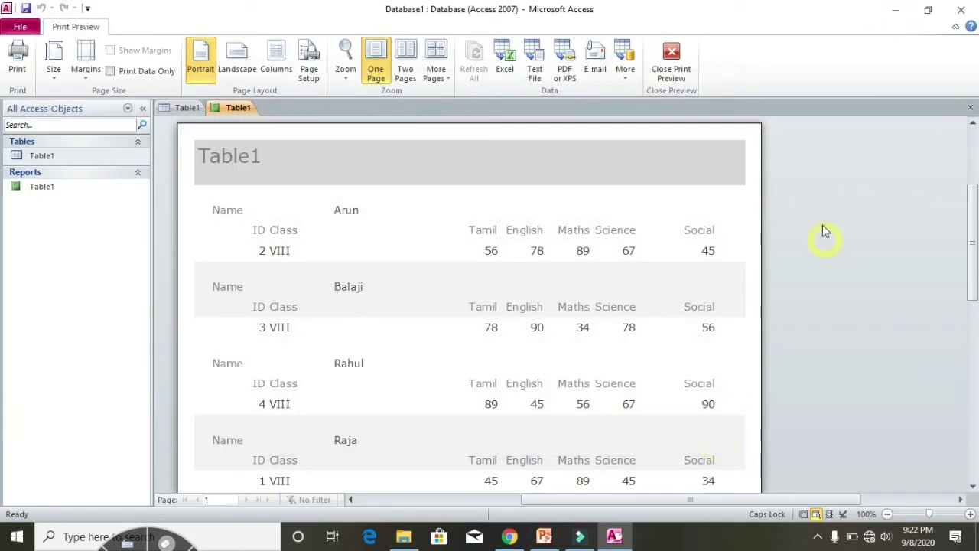
# Minimize Access, open Table1.pdf from the desktop in a maximized Edge window, and review the exported student marks, keeping all browser tabs open
pyautogui.click(889, 14)
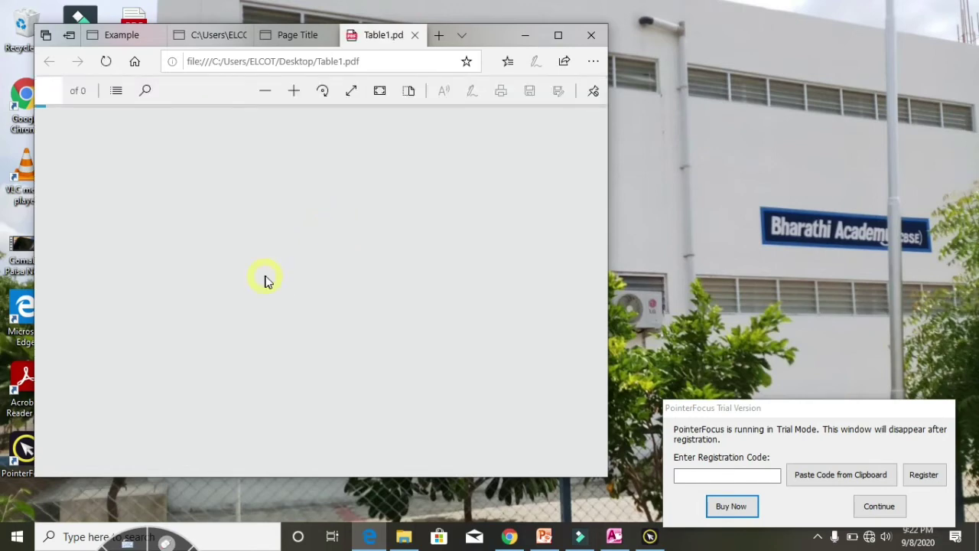
pyautogui.click(557, 35)
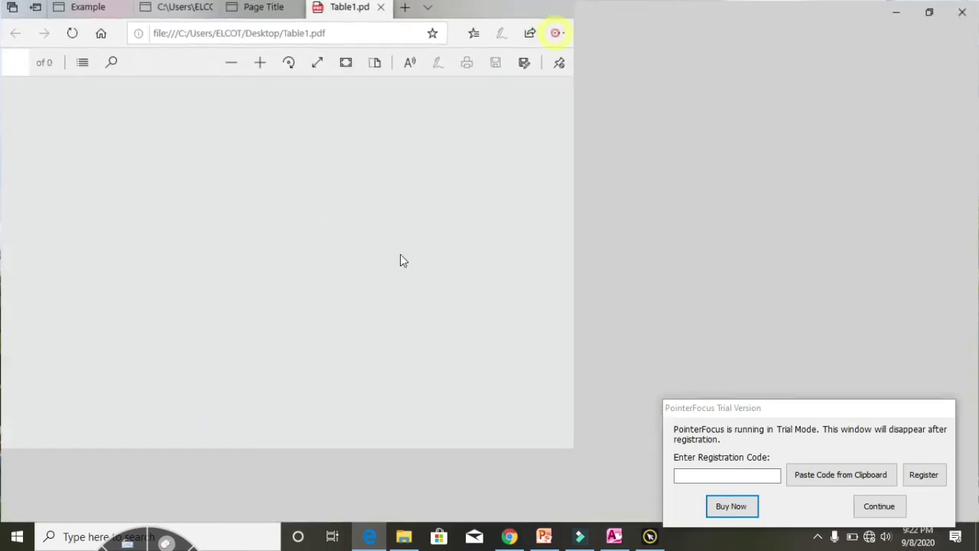
pyautogui.scroll(-2, 349, 262)
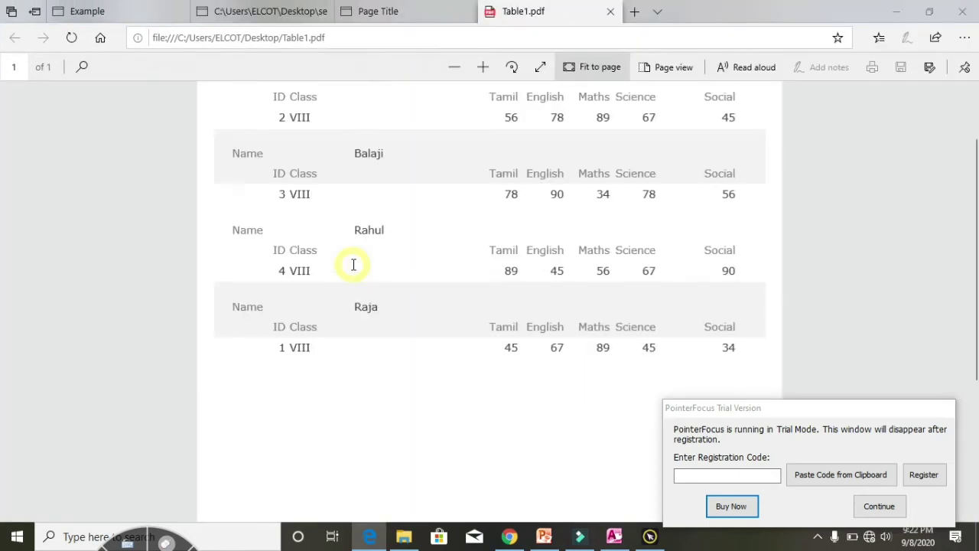
pyautogui.scroll(2, 437, 273)
pyautogui.scroll(-2, 436, 273)
pyautogui.scroll(2, 437, 273)
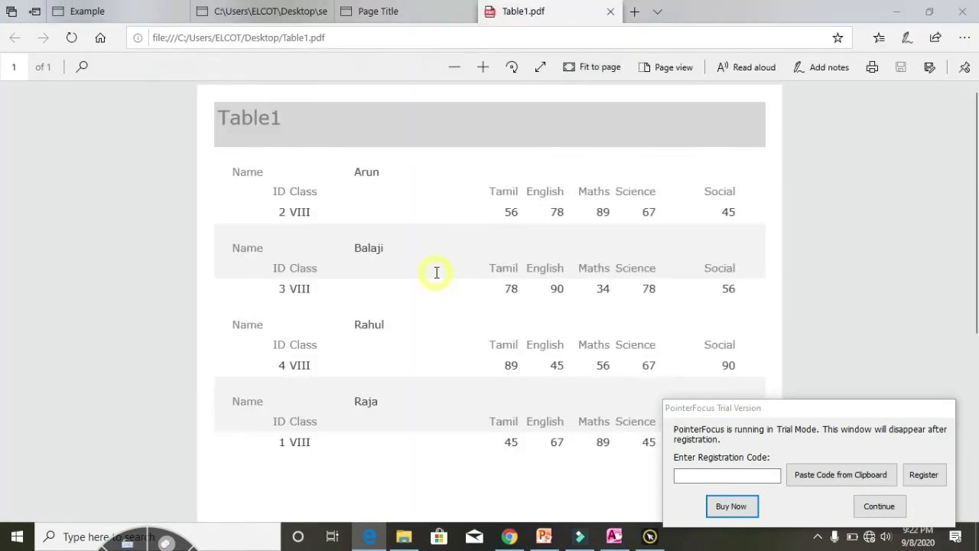
pyautogui.scroll(-1, 436, 273)
pyautogui.scroll(-2, 437, 273)
pyautogui.scroll(2, 437, 273)
pyautogui.scroll(-1, 432, 270)
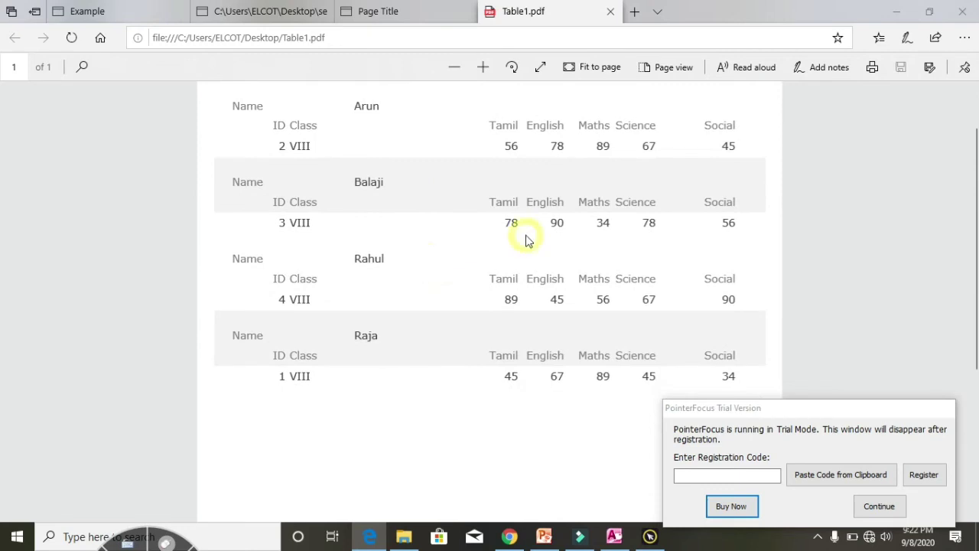
pyautogui.click(953, 10)
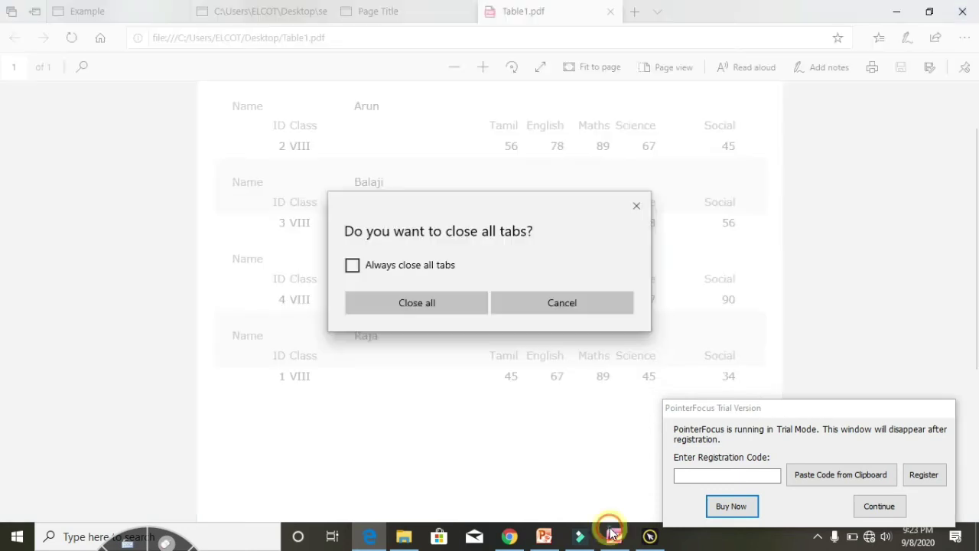
pyautogui.click(554, 302)
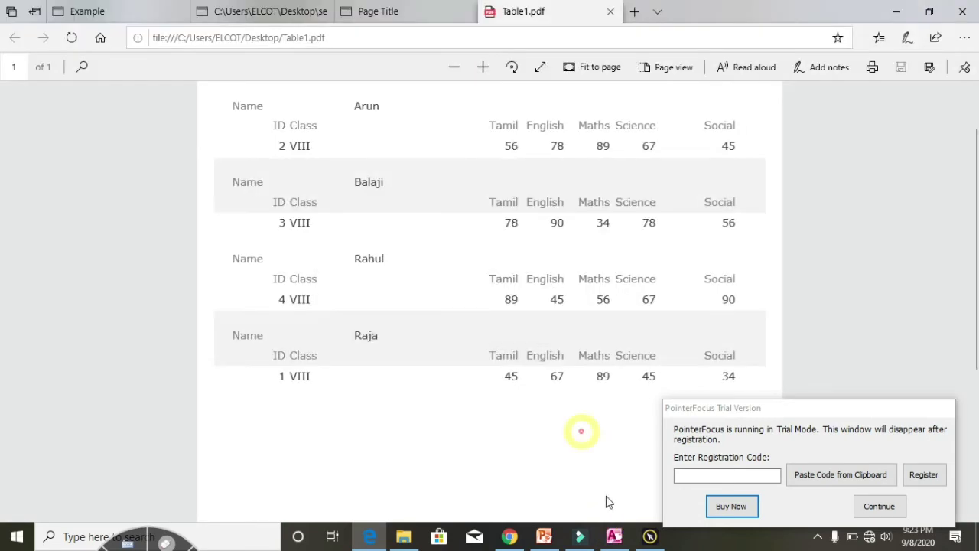
# Switch to Access and export the report as an Excel 97-2003 workbook named Table1 to the Desktop, without saving the export steps
pyautogui.click(615, 536)
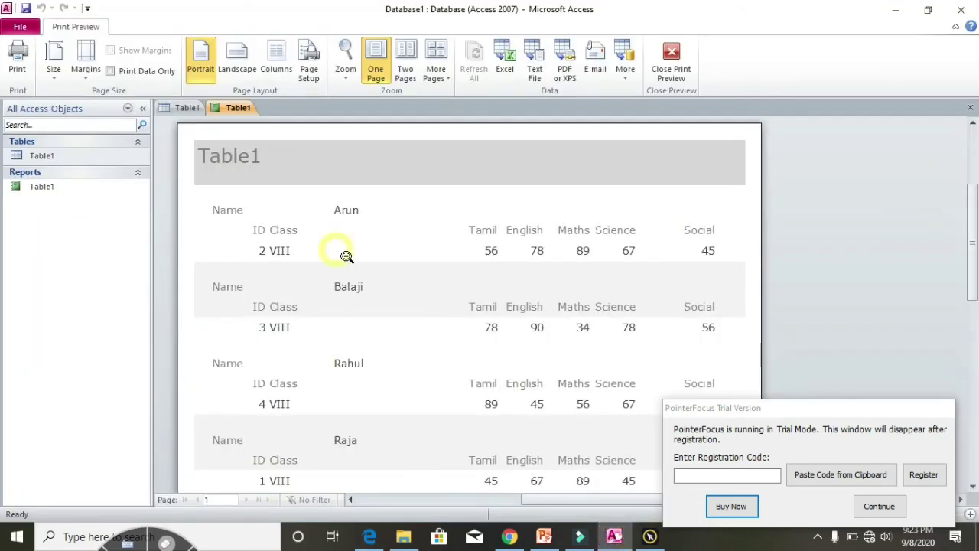
pyautogui.click(506, 58)
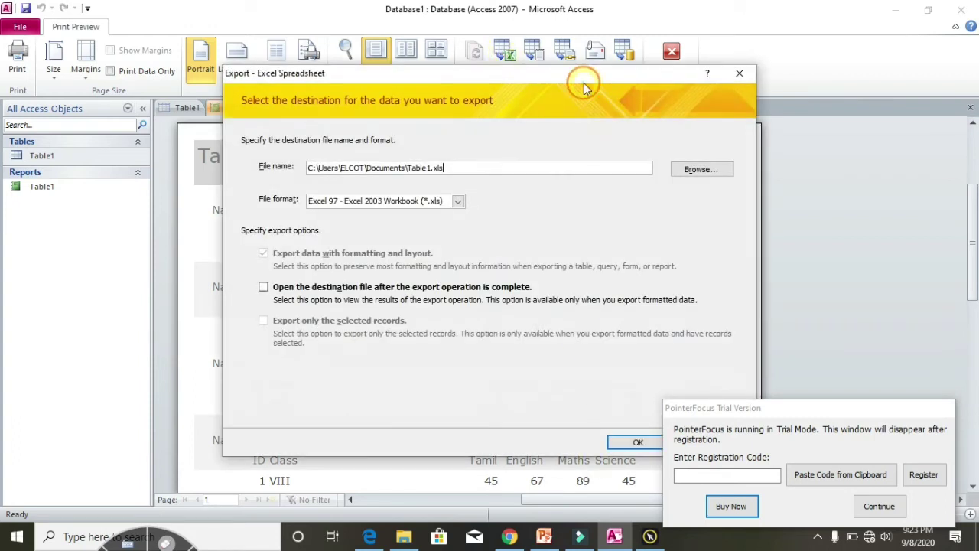
pyautogui.moveTo(462, 75); pyautogui.dragTo(392, 38)
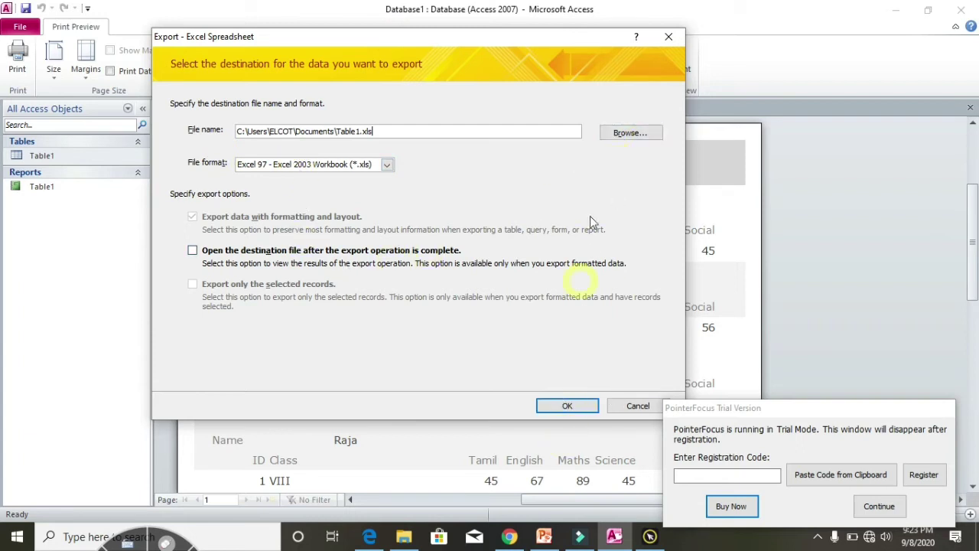
pyautogui.click(619, 134)
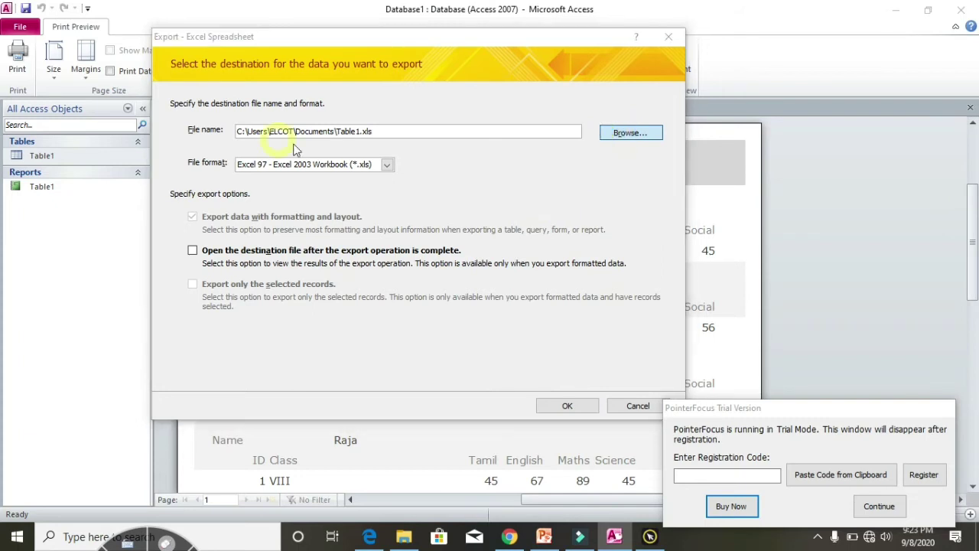
pyautogui.click(587, 374)
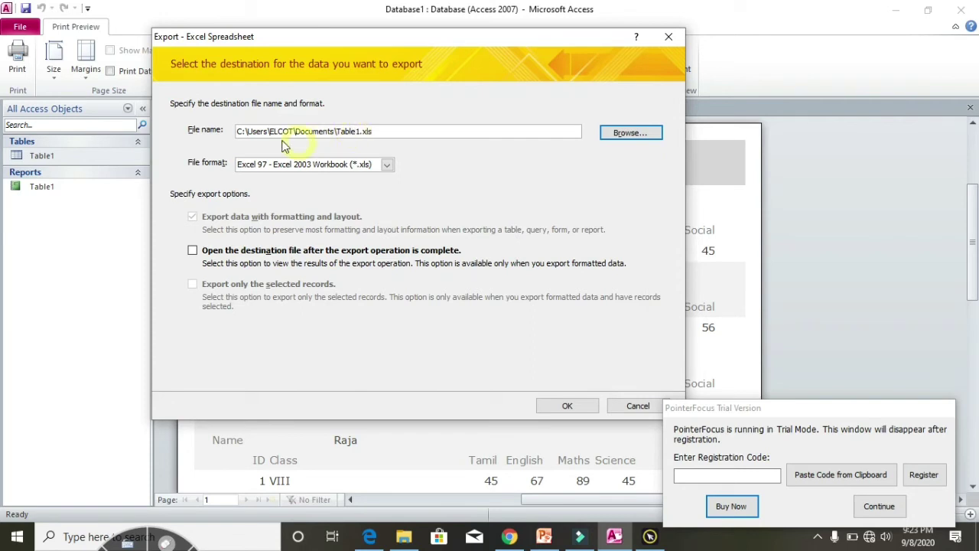
pyautogui.click(620, 136)
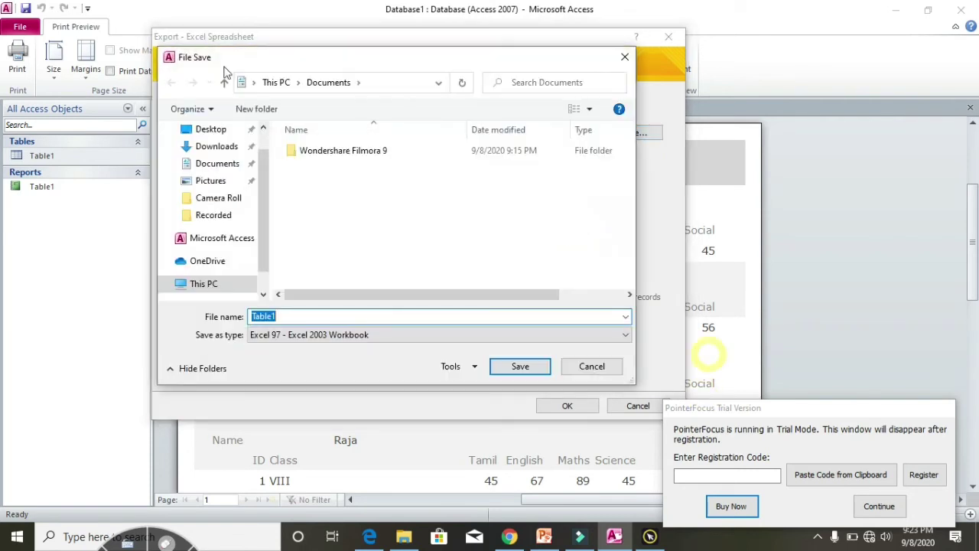
pyautogui.click(220, 130)
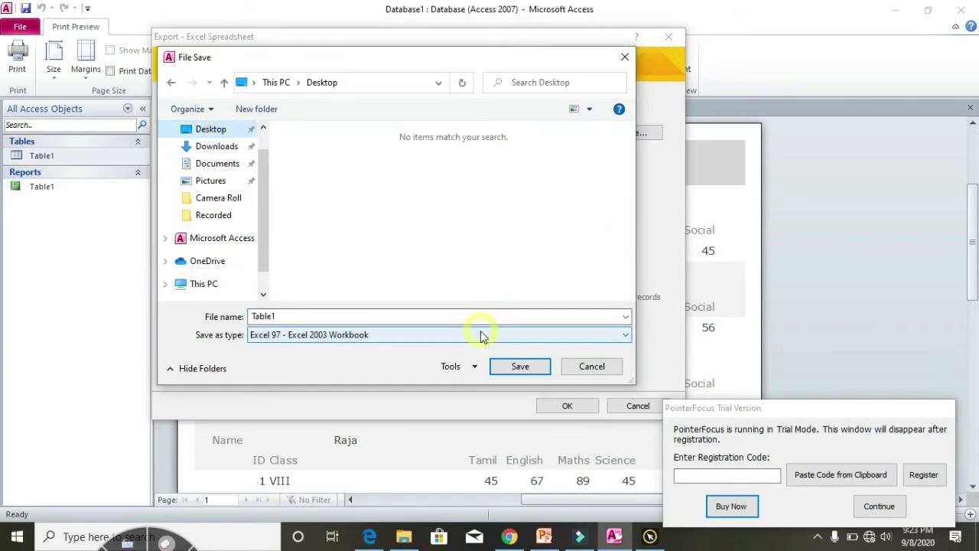
pyautogui.click(503, 366)
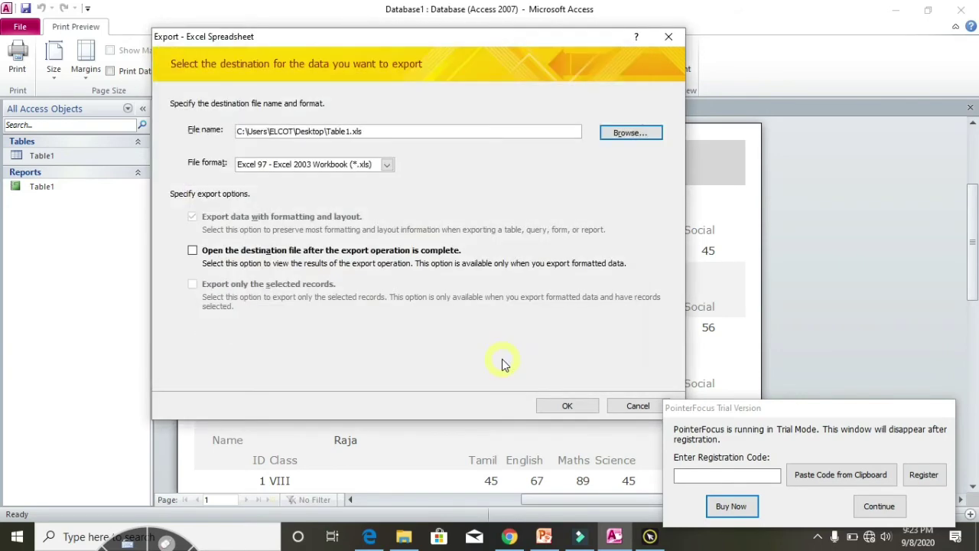
pyautogui.click(572, 404)
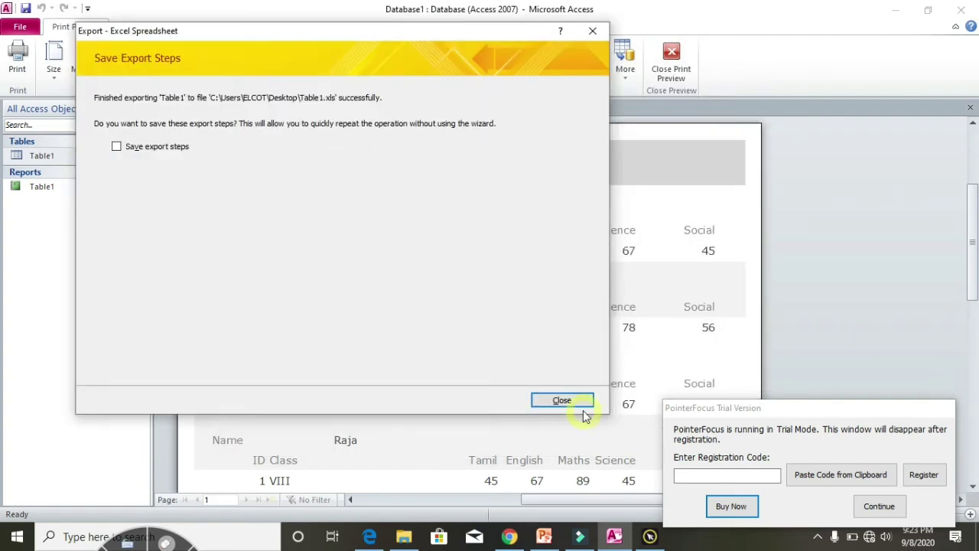
pyautogui.click(579, 403)
# Minimize Access and Edge, open the Table1 workbook from the desktop in Excel, review the exported marks, and close Excel
pyautogui.click(891, 9)
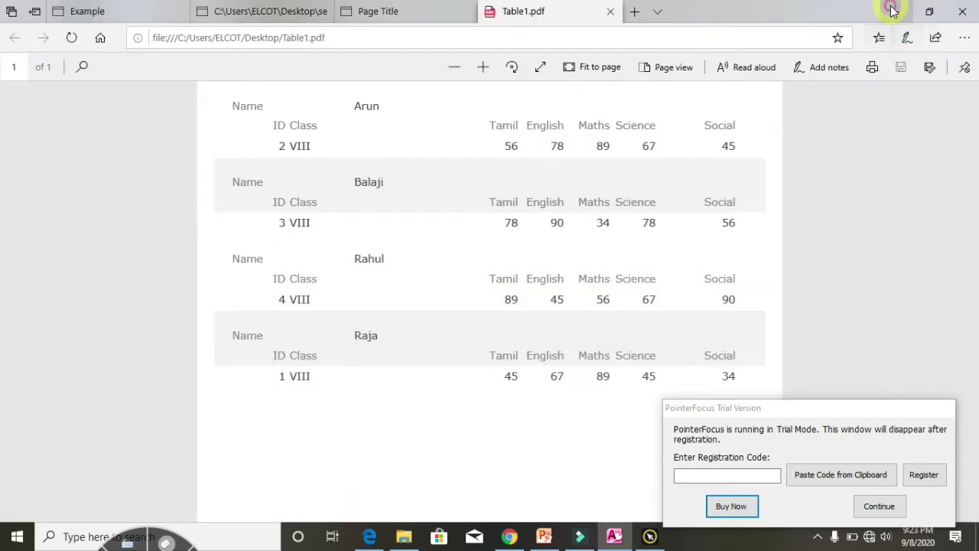
pyautogui.click(893, 11)
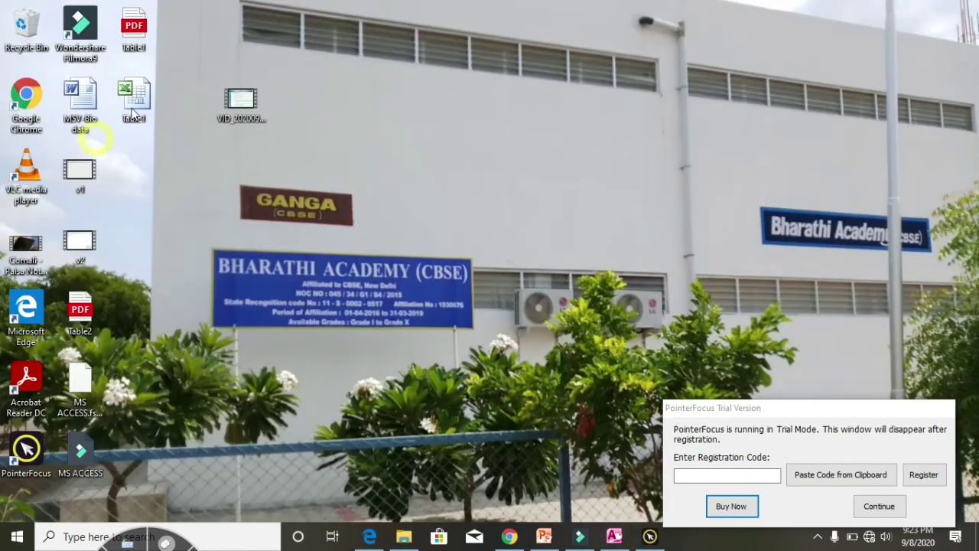
pyautogui.click(135, 103)
pyautogui.doubleClick(134, 102)
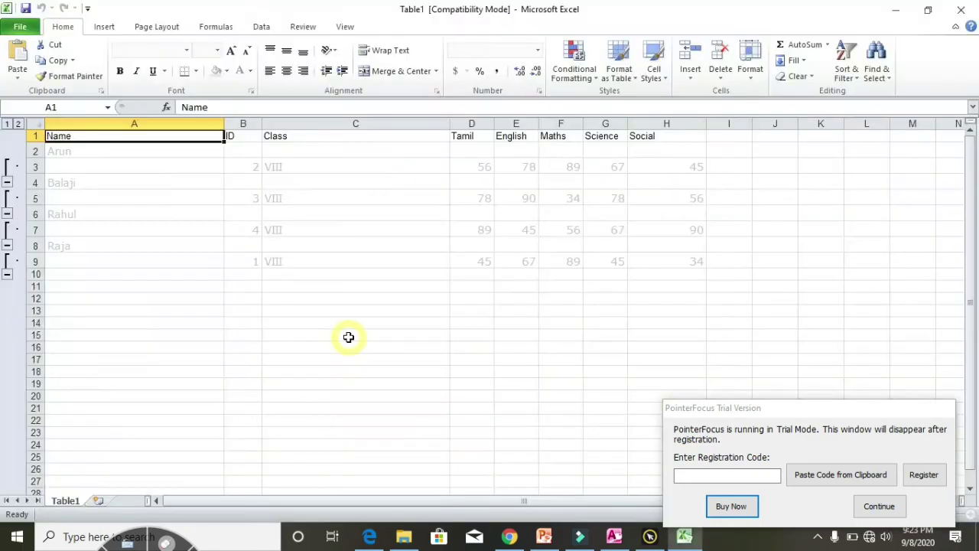
pyautogui.click(524, 214)
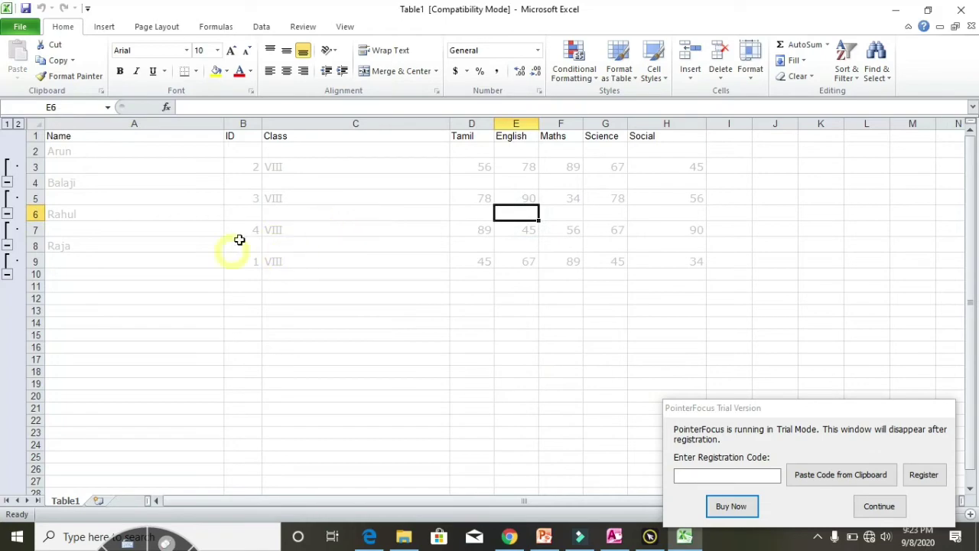
pyautogui.click(57, 214)
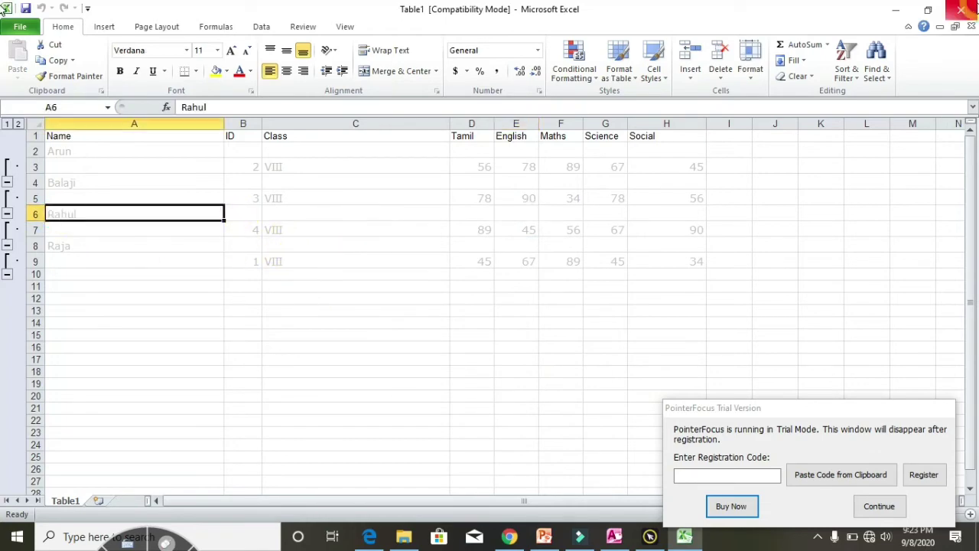
pyautogui.click(962, 10)
# Return to Access and examine the additional export formats offered for the report, without choosing one
pyautogui.click(616, 538)
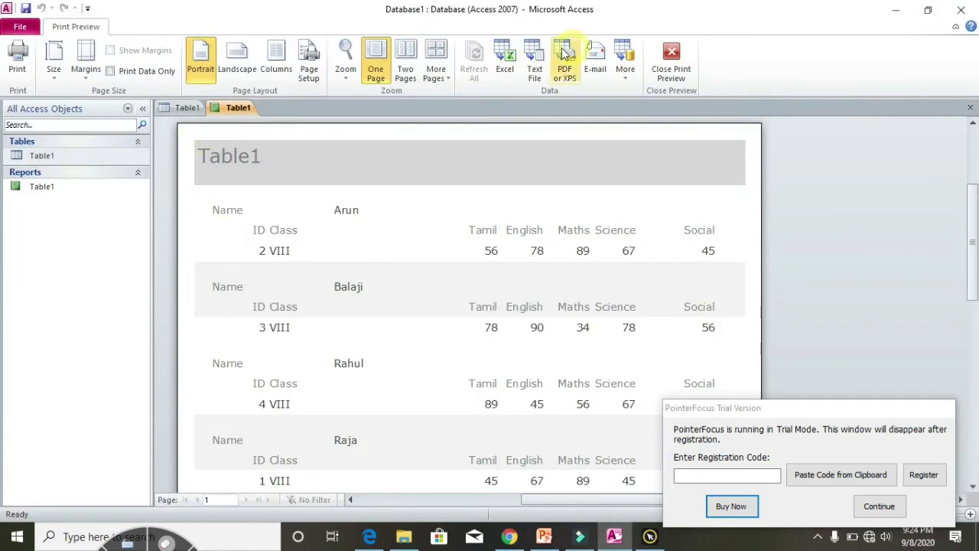
pyautogui.click(623, 69)
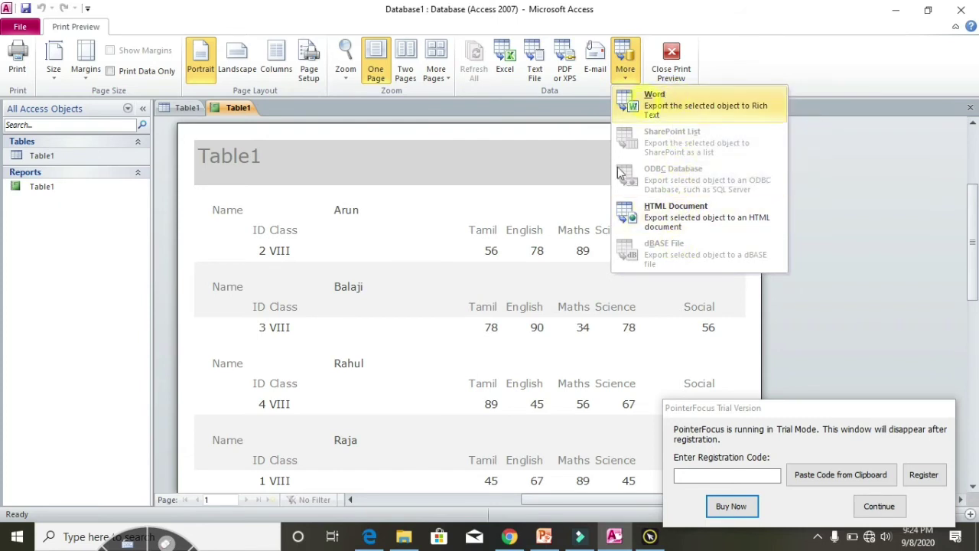
pyautogui.click(550, 236)
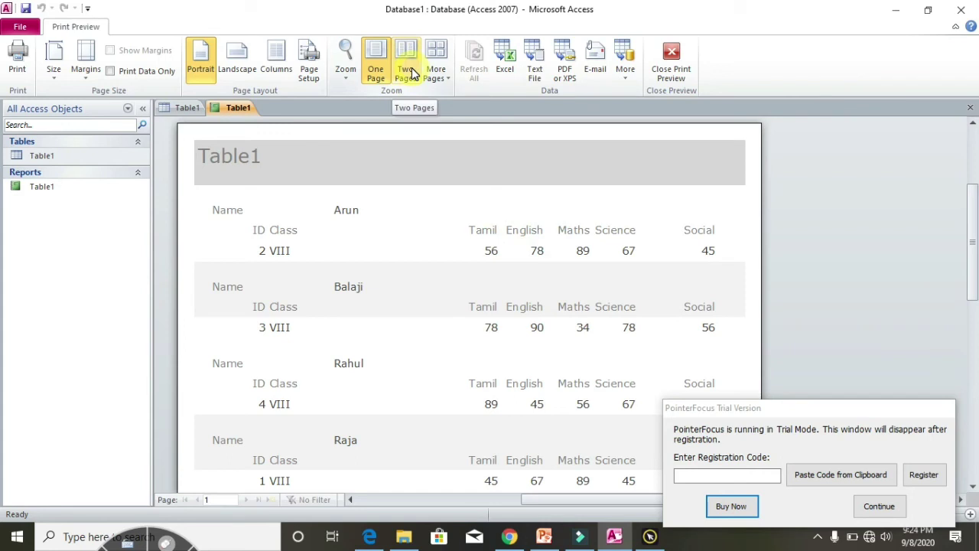
# Preview the report in two-page view and check the multi-page options and the print margins in Page Setup
pyautogui.click(412, 59)
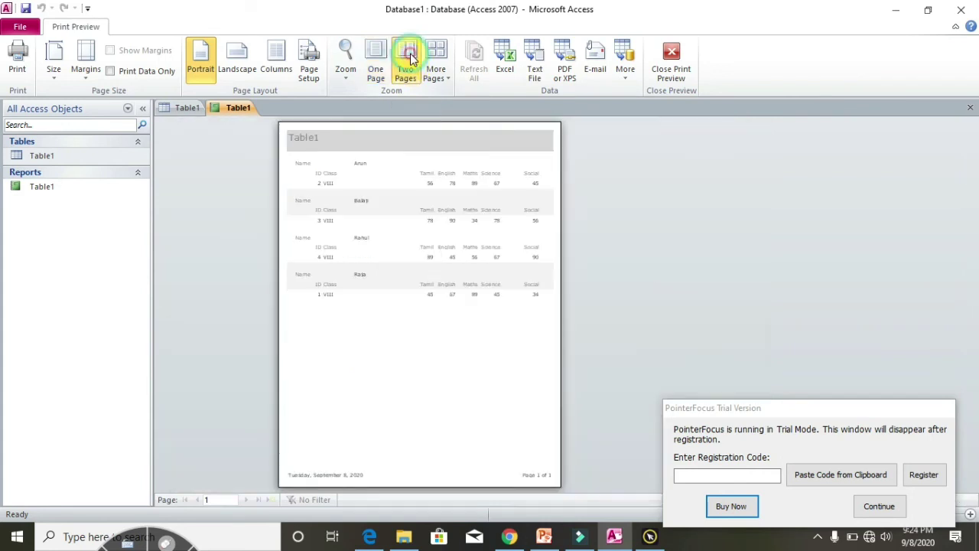
pyautogui.click(427, 59)
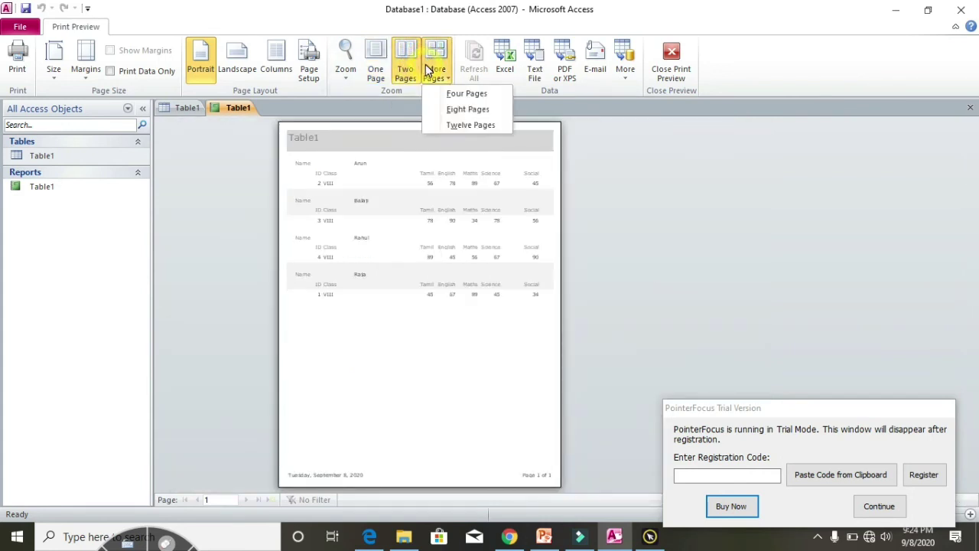
pyautogui.click(310, 72)
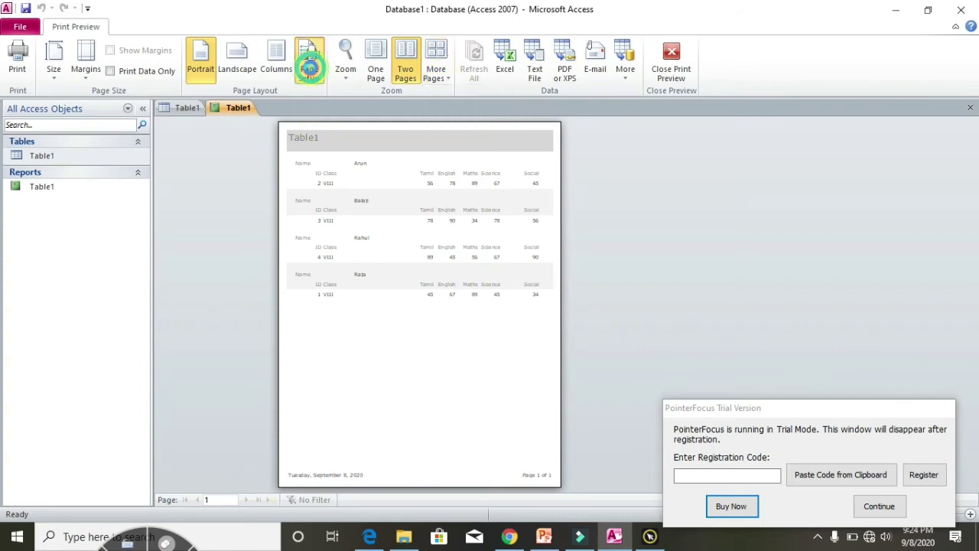
pyautogui.click(310, 73)
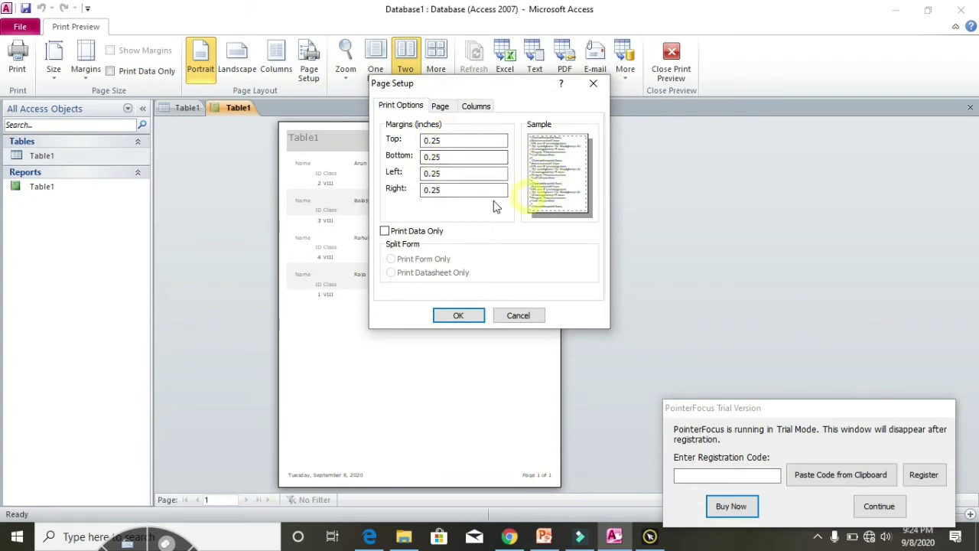
pyautogui.click(474, 317)
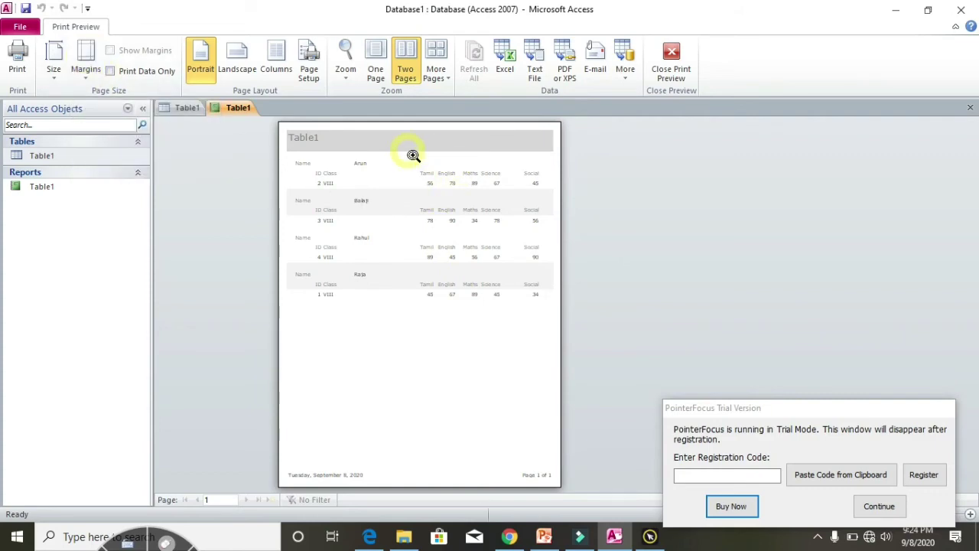
# Close the print preview to reach Design View and inspect the commands available for the Name text box in the Name Header
pyautogui.click(671, 55)
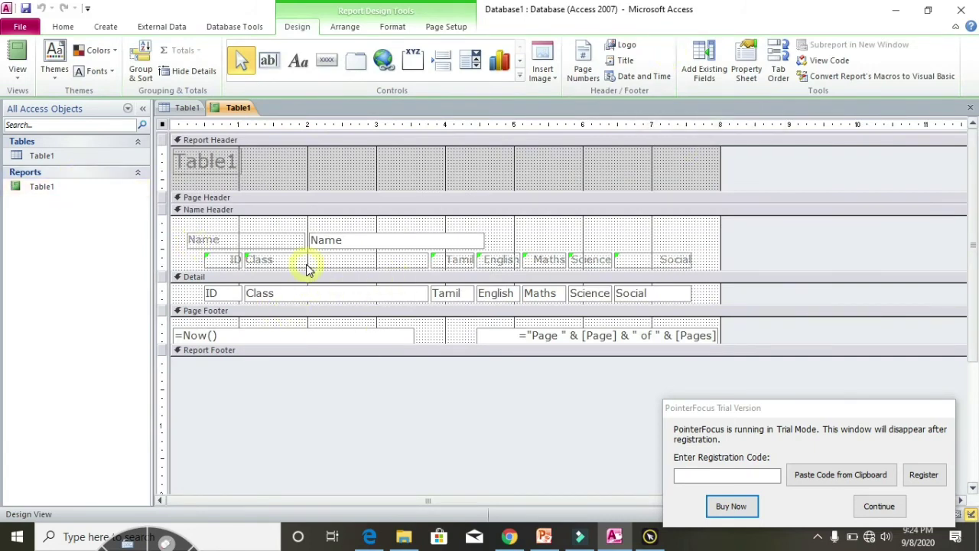
pyautogui.click(339, 241)
pyautogui.rightClick(339, 241)
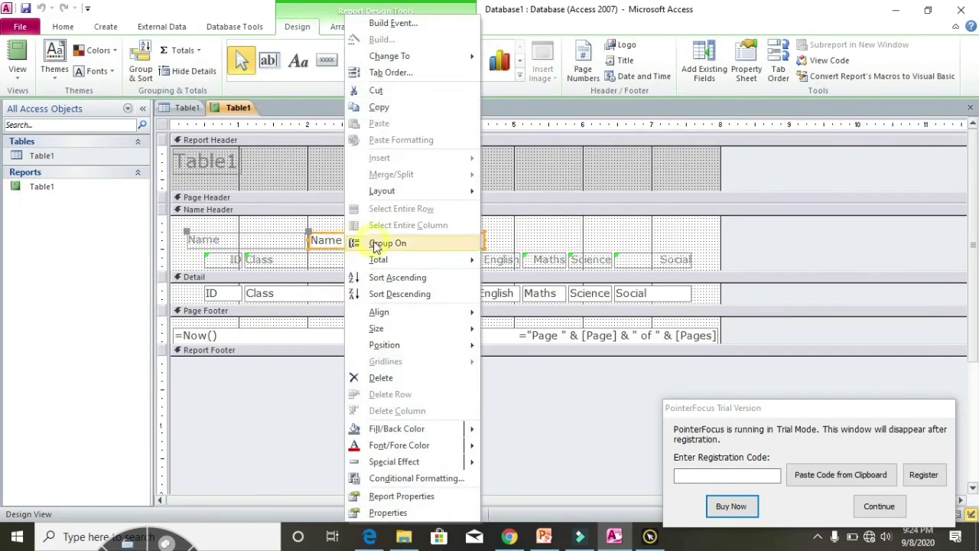
pyautogui.click(576, 268)
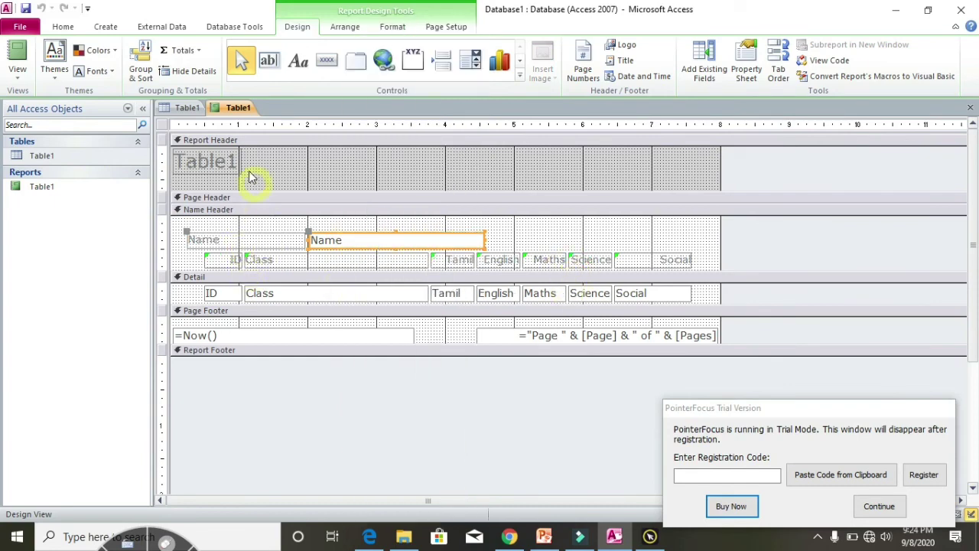
# View the logo picture selection without inserting one, and replace the report header title with CVCX
pyautogui.click(632, 46)
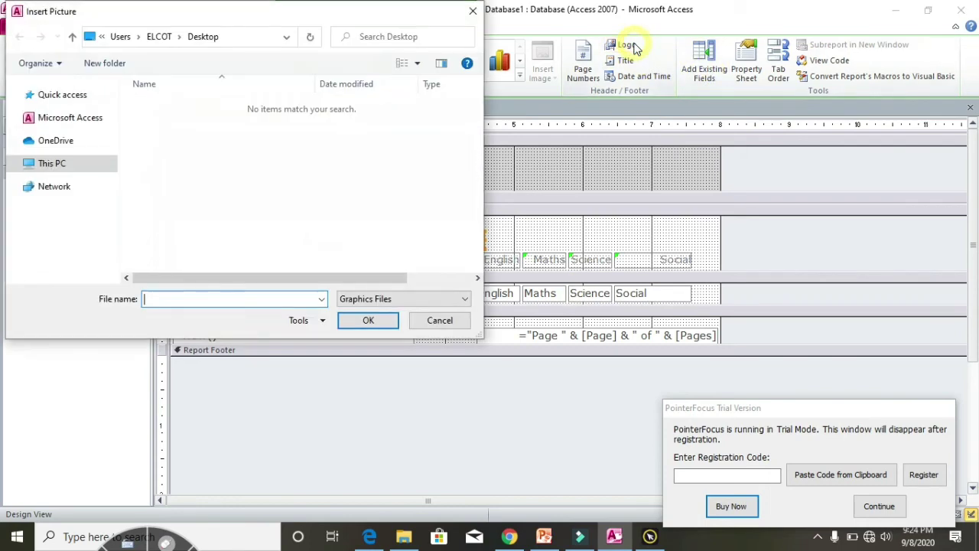
pyautogui.click(440, 322)
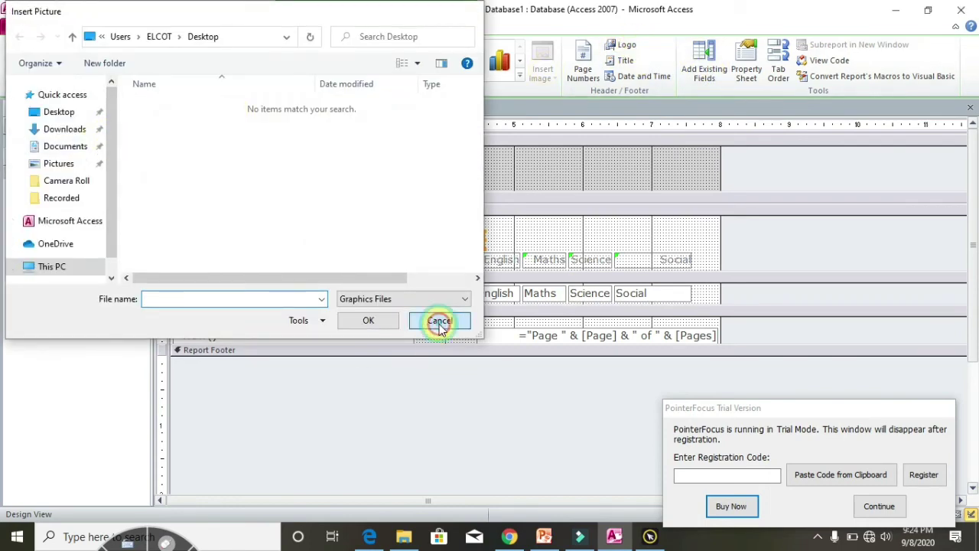
pyautogui.click(627, 61)
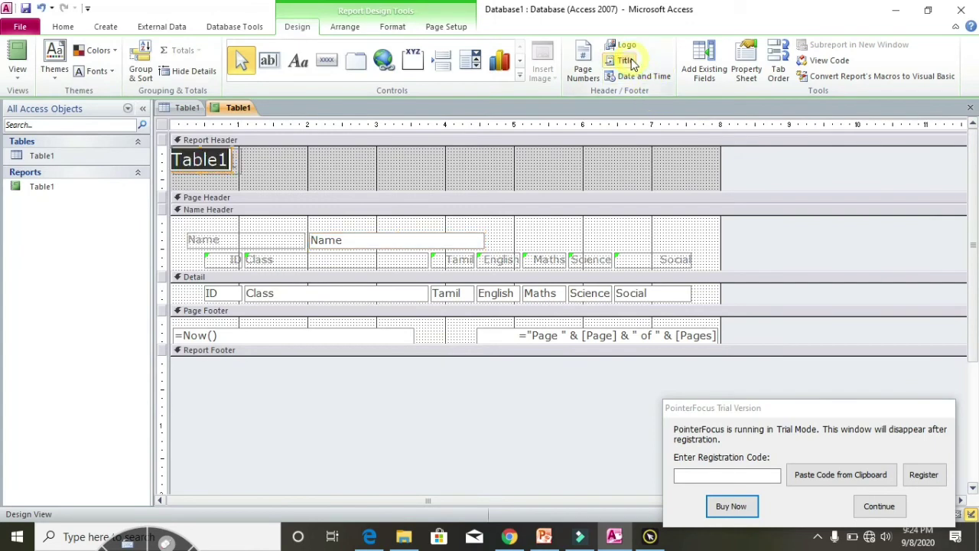
pyautogui.write('CVCX')
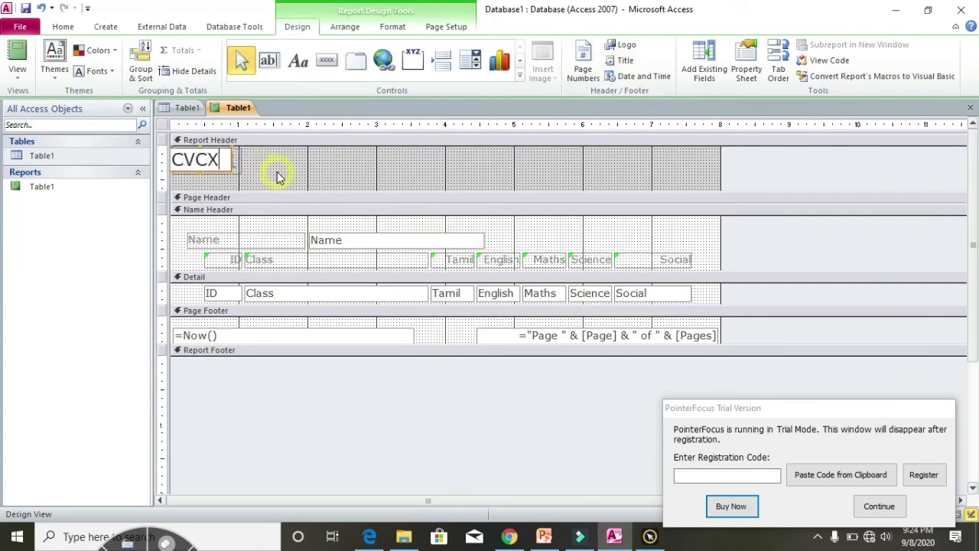
# Add the long-format date and the time with seconds to the report header, and a centered Page N number to the page header
pyautogui.click(644, 77)
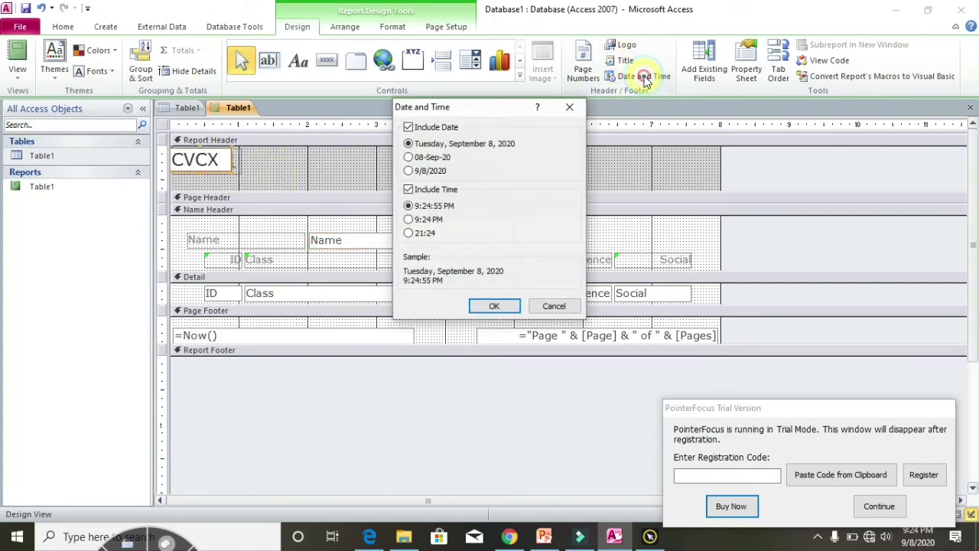
pyautogui.click(503, 305)
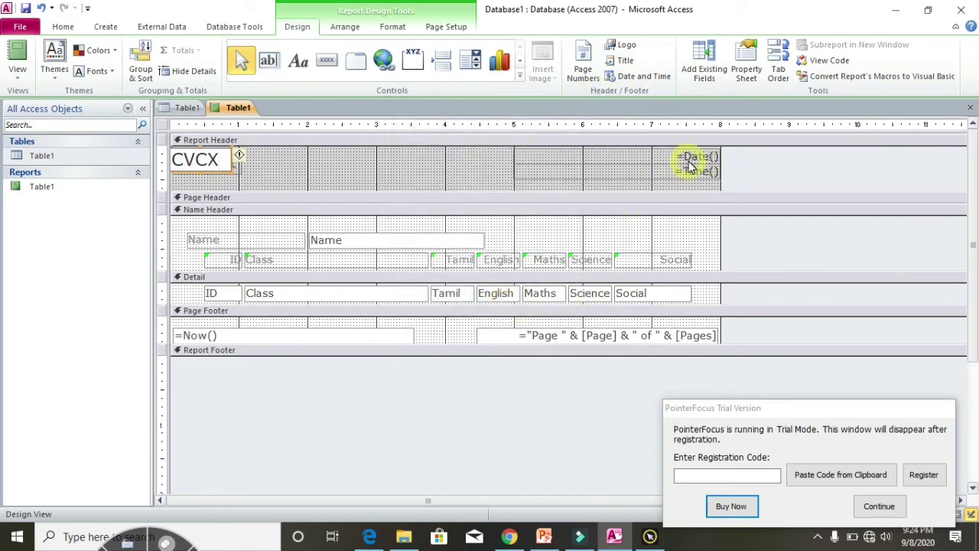
pyautogui.click(585, 60)
pyautogui.click(542, 149)
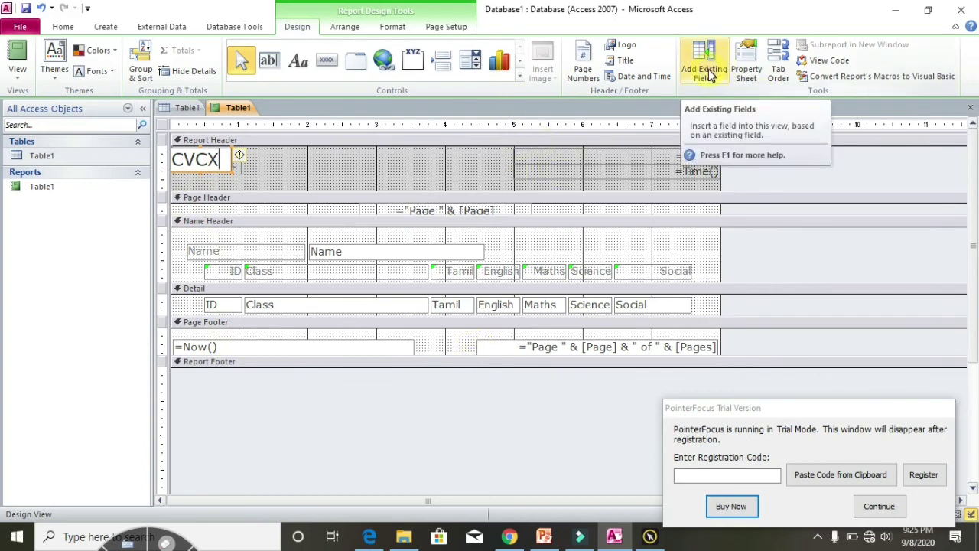
# Open Table1 in Datasheet View and create a form based on it
pyautogui.click(75, 185)
pyautogui.click(68, 157)
pyautogui.rightClick(67, 157)
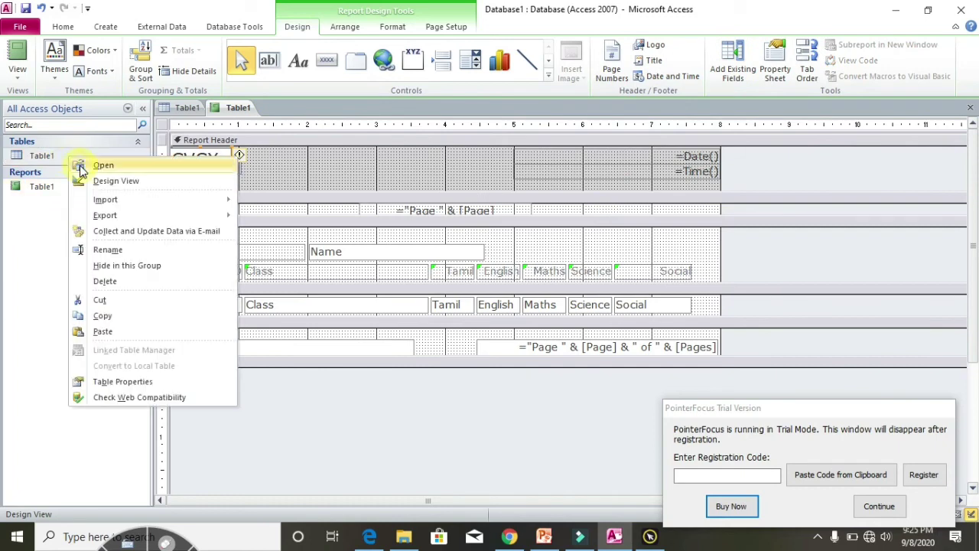
pyautogui.click(78, 164)
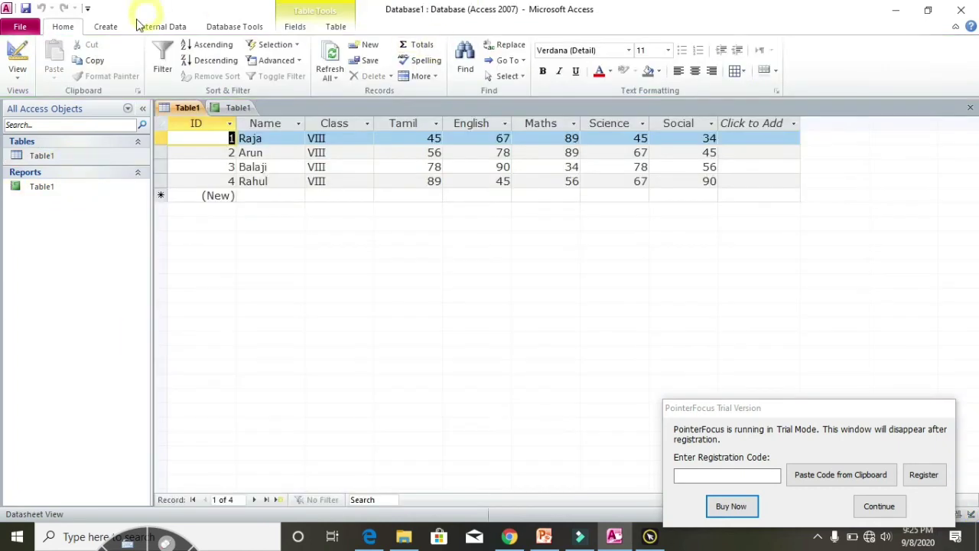
pyautogui.click(115, 28)
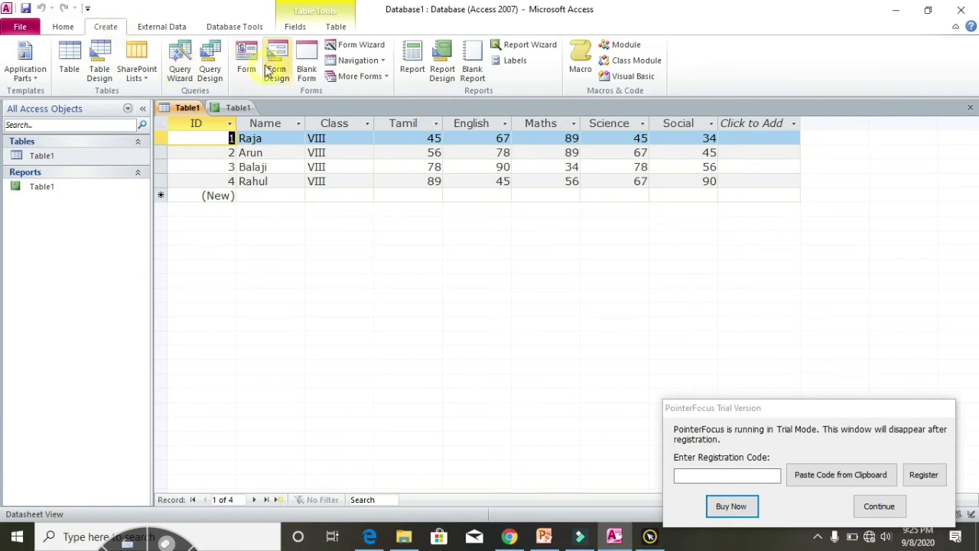
pyautogui.click(239, 52)
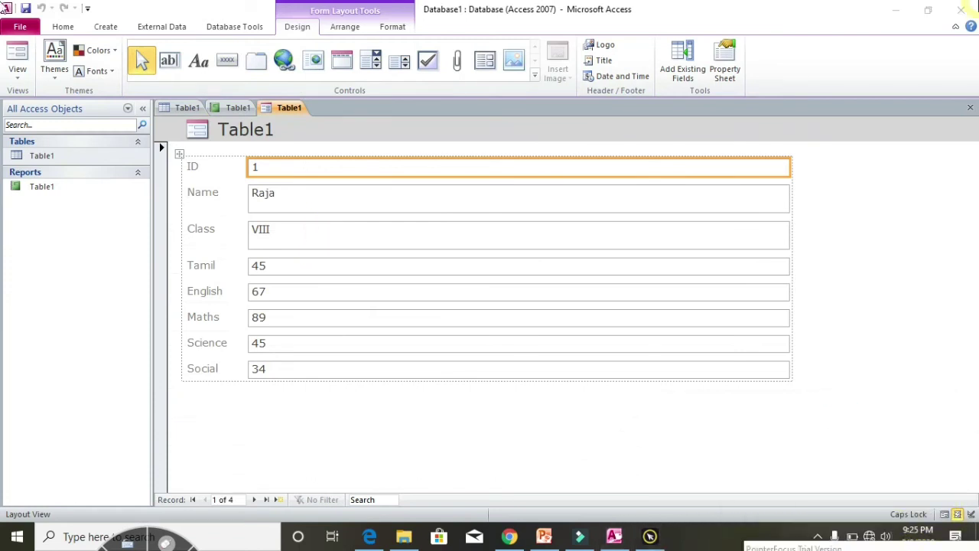
# Browse through the form's records, going forward to the blank new record
pyautogui.click(253, 503)
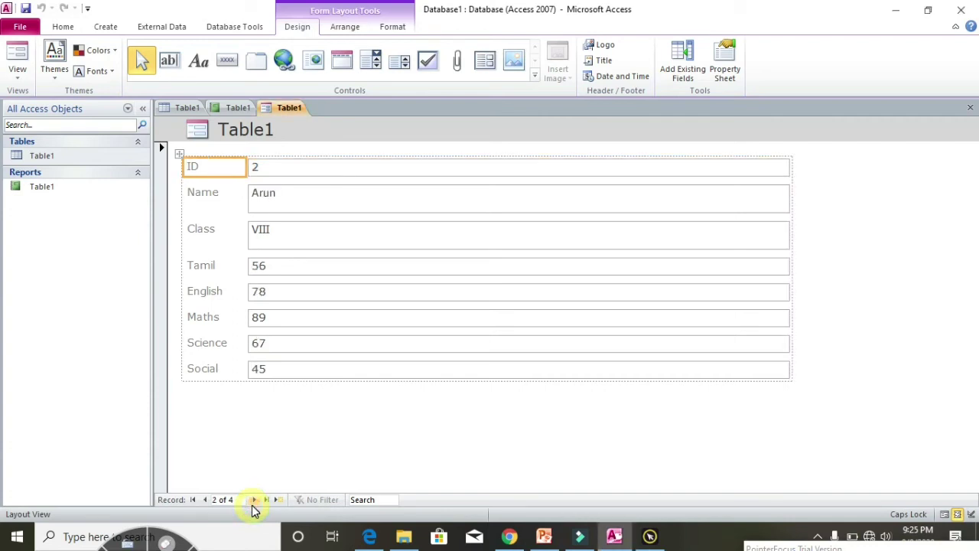
pyautogui.click(205, 501)
pyautogui.click(253, 502)
pyautogui.click(254, 502)
pyautogui.click(253, 502)
pyautogui.click(253, 501)
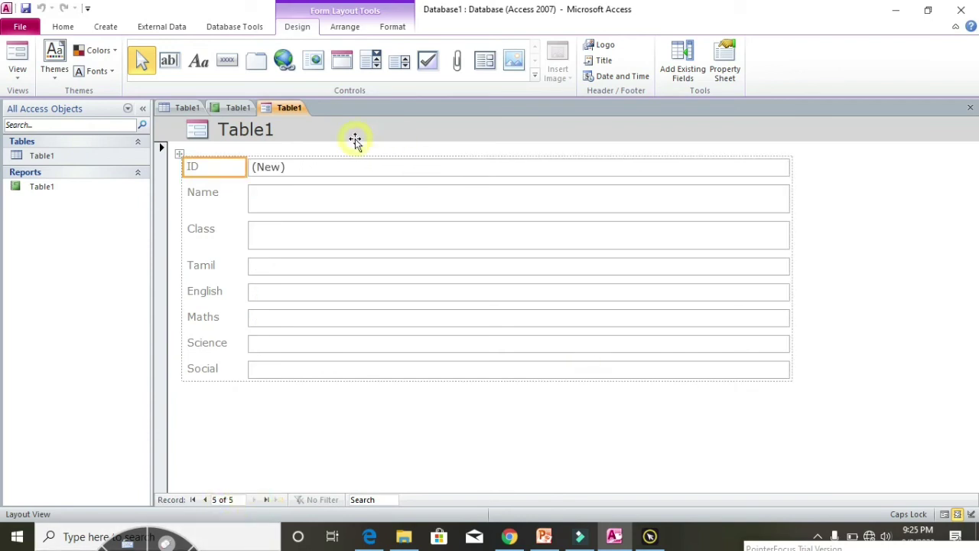
# Try out the form's controls, insert the background picture from the Image Gallery, and close the form without saving
pyautogui.click(343, 61)
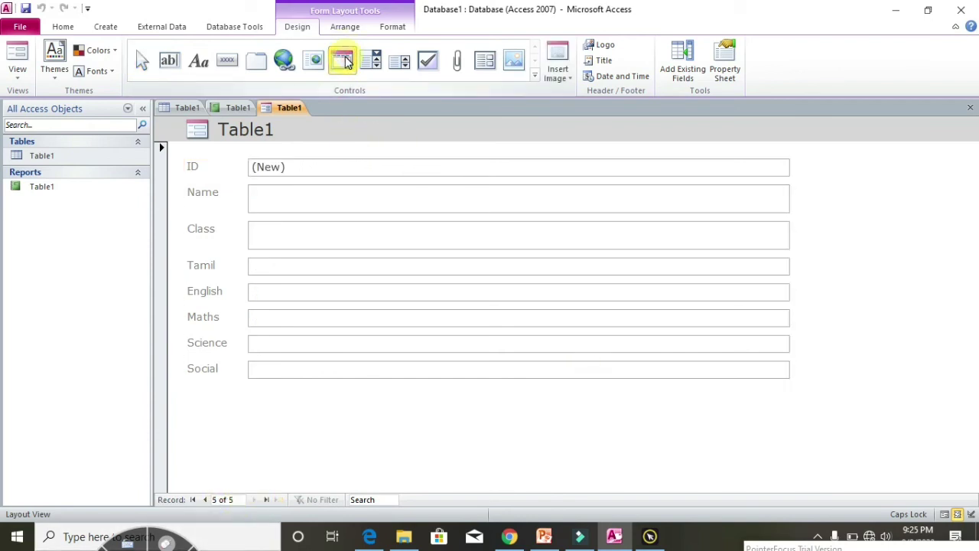
pyautogui.click(227, 60)
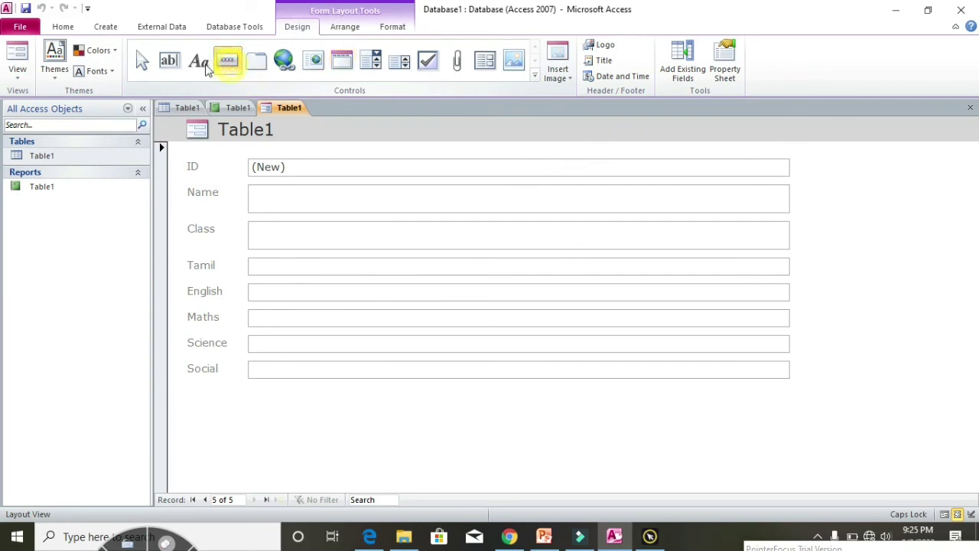
pyautogui.click(553, 75)
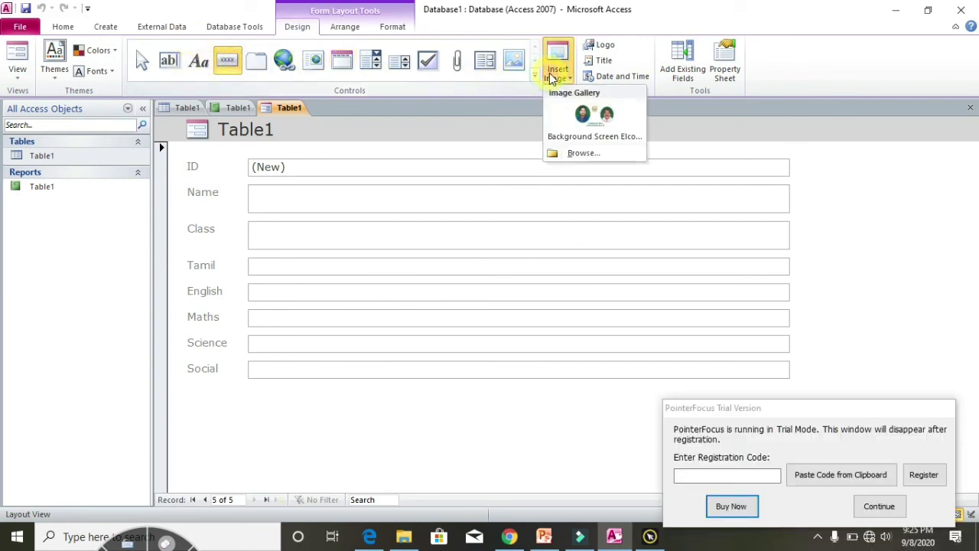
pyautogui.click(582, 115)
pyautogui.click(878, 506)
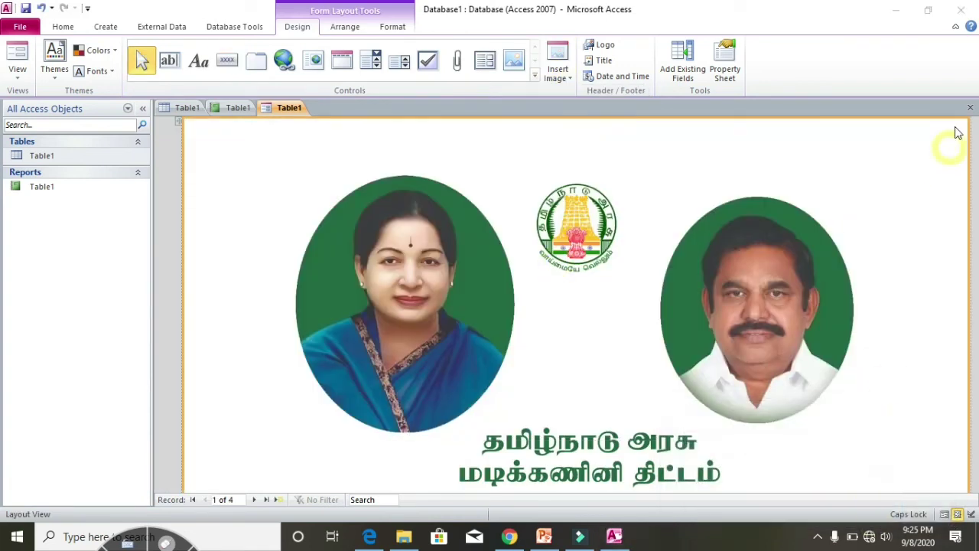
pyautogui.click(969, 108)
pyautogui.click(493, 304)
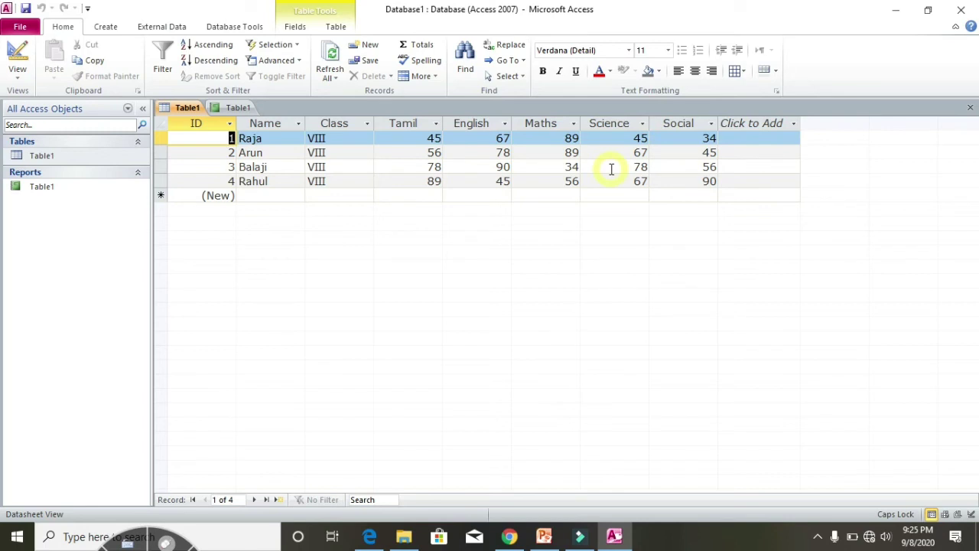
# Create a basic report from Table1 and apply a different built-in theme to it
pyautogui.click(103, 25)
pyautogui.click(413, 60)
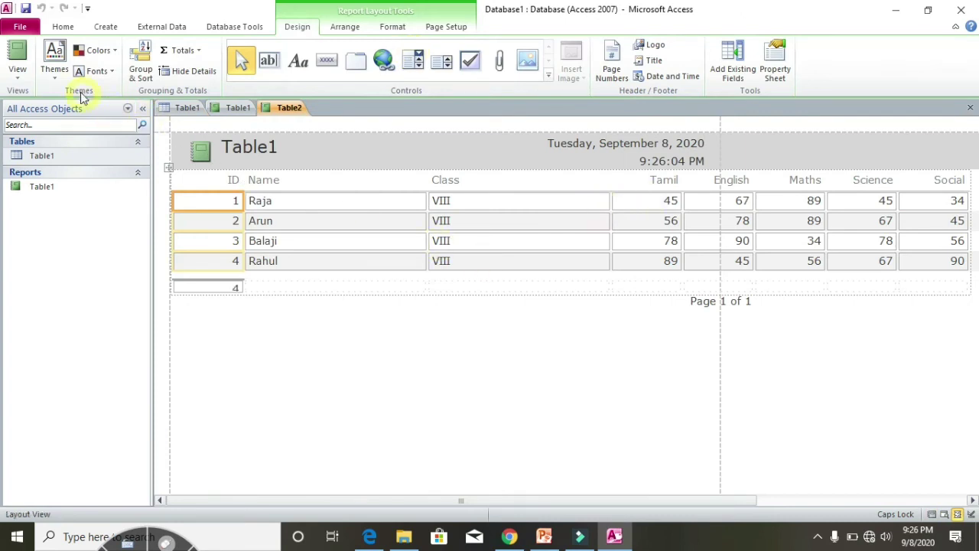
pyautogui.click(54, 67)
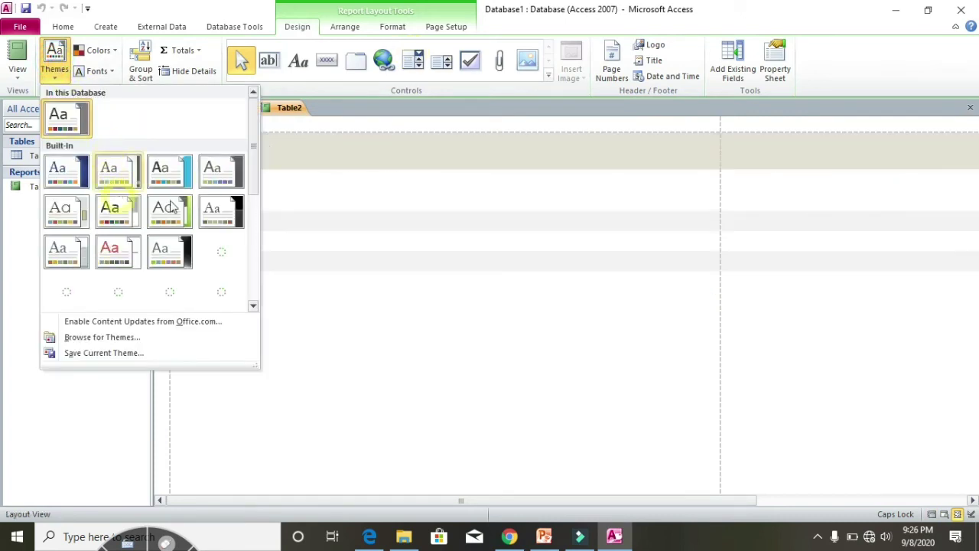
pyautogui.scroll(-2, 257, 142)
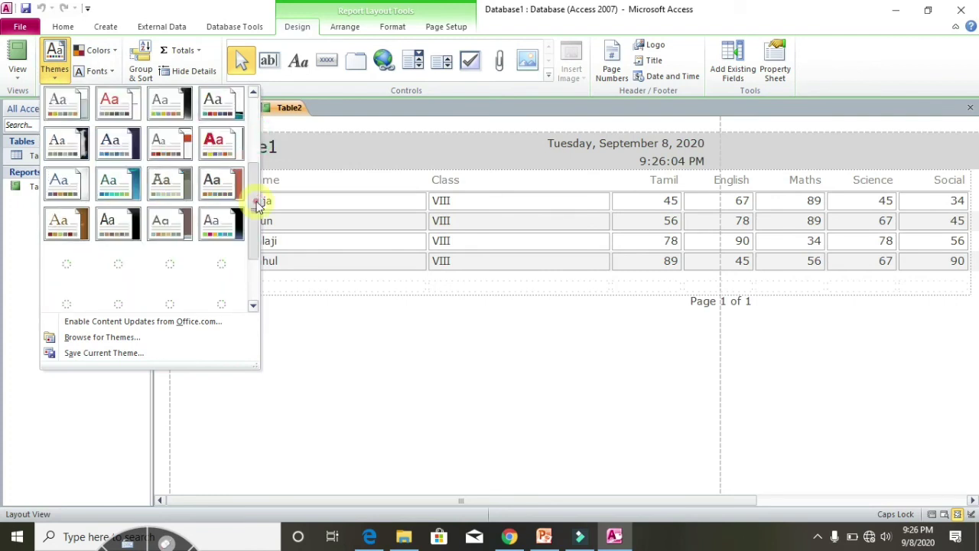
pyautogui.click(219, 185)
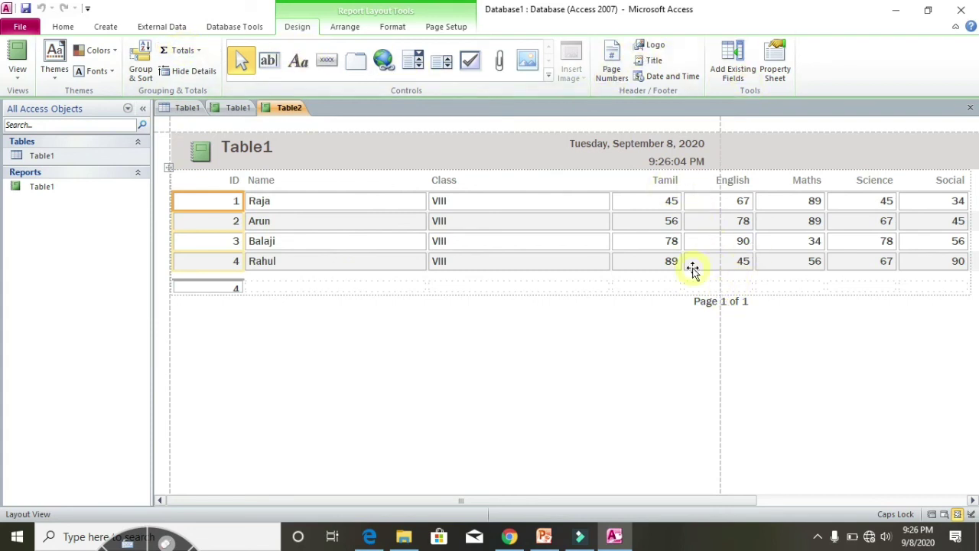
# Show the new report in Print Preview and set its page to landscape orientation with Legal paper size
pyautogui.click(20, 76)
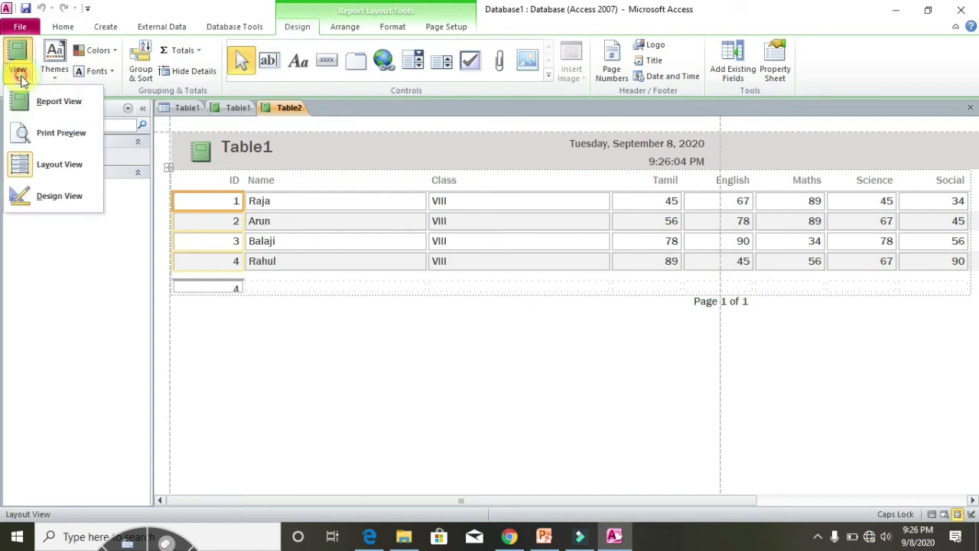
pyautogui.click(43, 131)
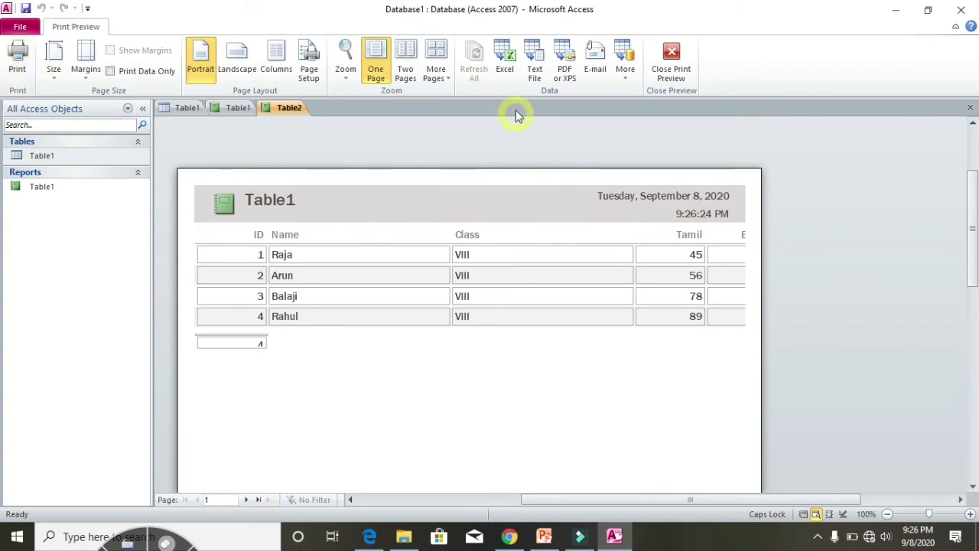
pyautogui.click(309, 60)
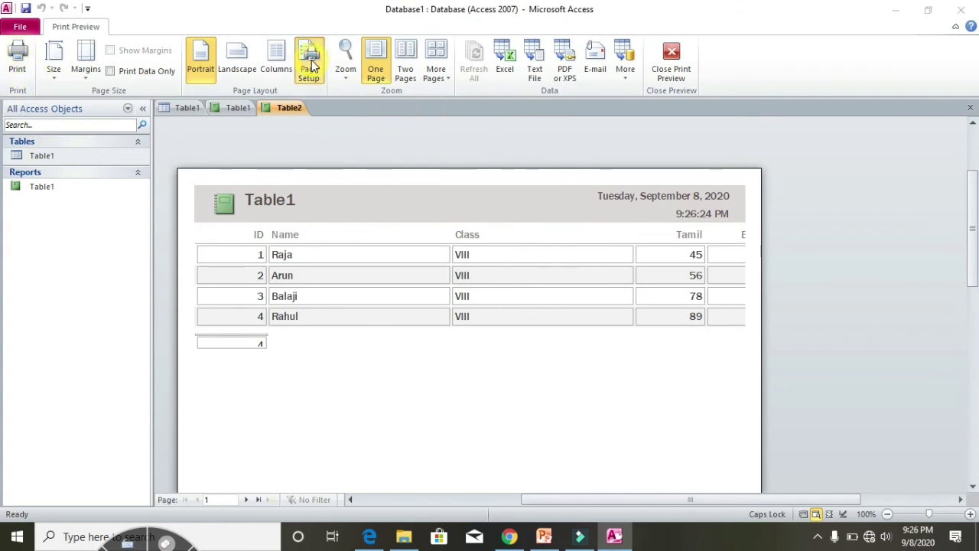
pyautogui.click(313, 66)
pyautogui.click(443, 108)
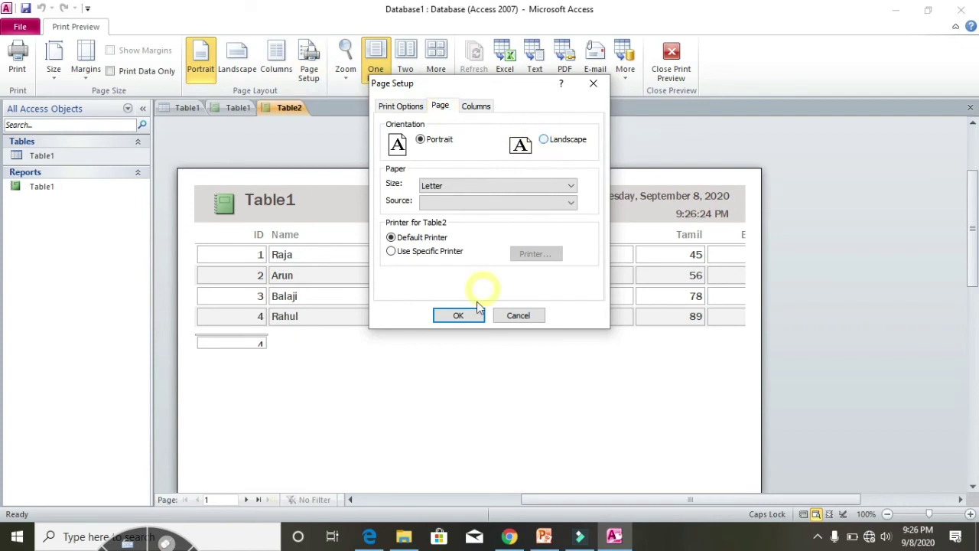
pyautogui.click(465, 186)
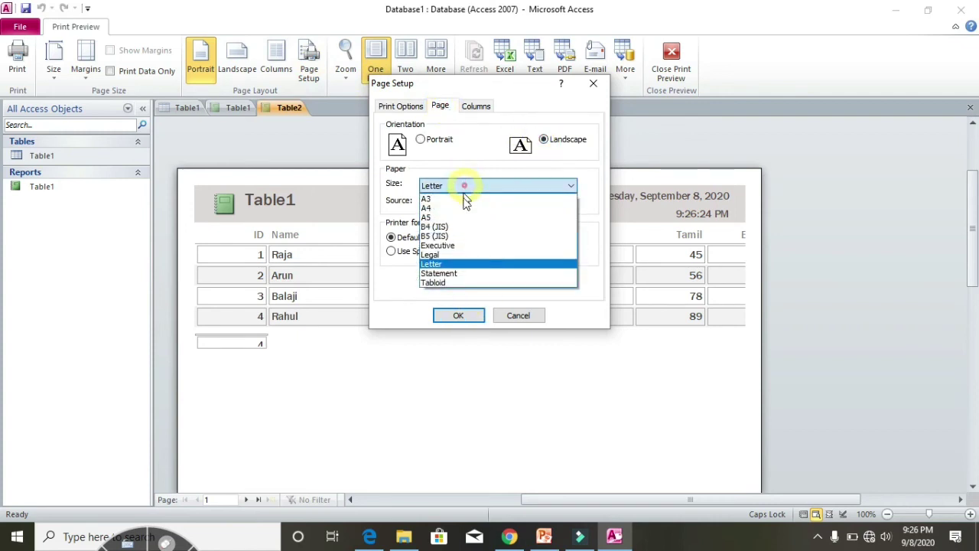
pyautogui.click(454, 254)
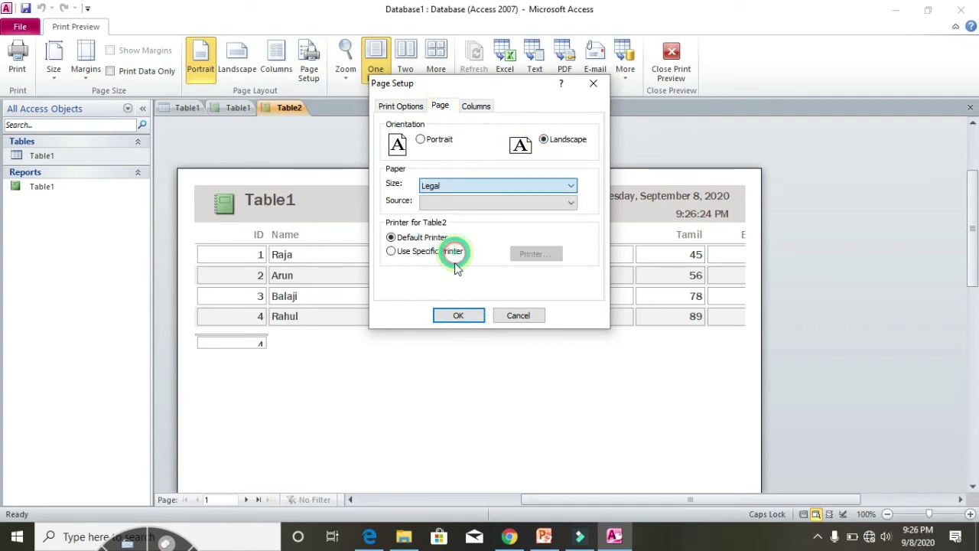
pyautogui.click(459, 315)
pyautogui.click(485, 310)
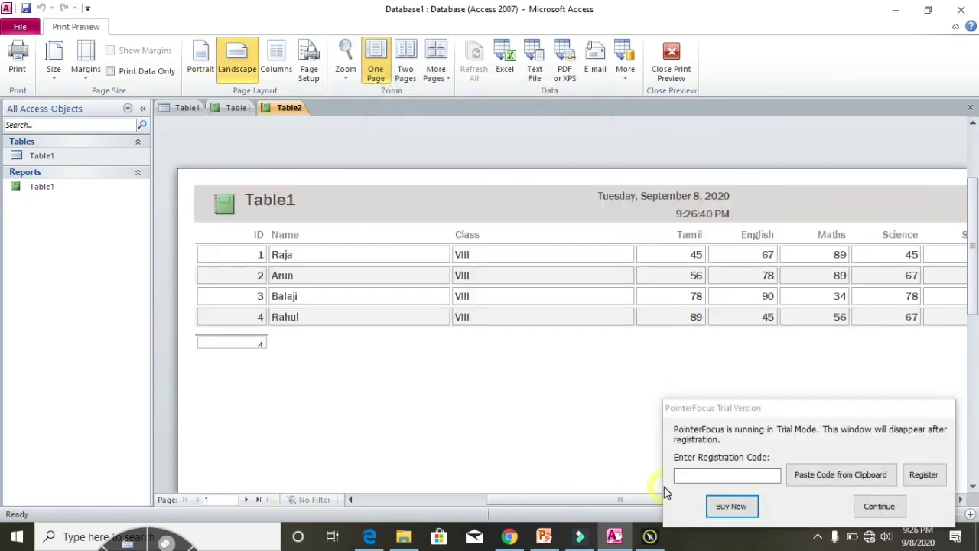
# Examine the previewed report across to the Social column and check the column settings in Page Setup without changing them
pyautogui.moveTo(631, 501); pyautogui.dragTo(676, 497)
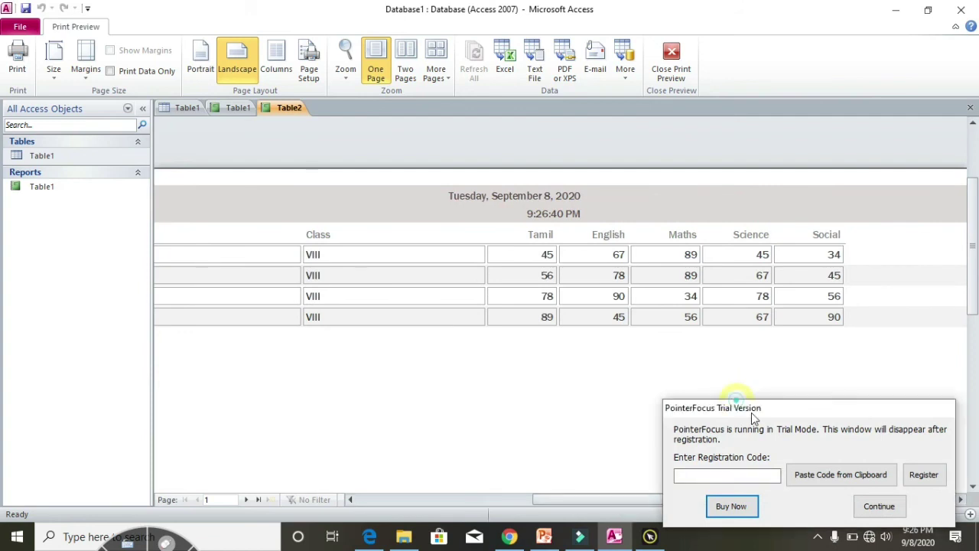
pyautogui.click(699, 499)
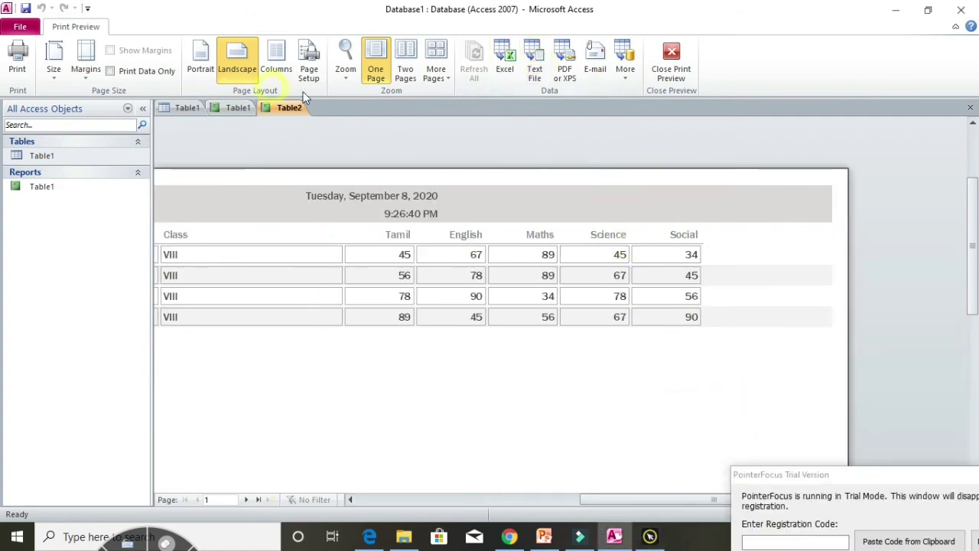
pyautogui.click(259, 56)
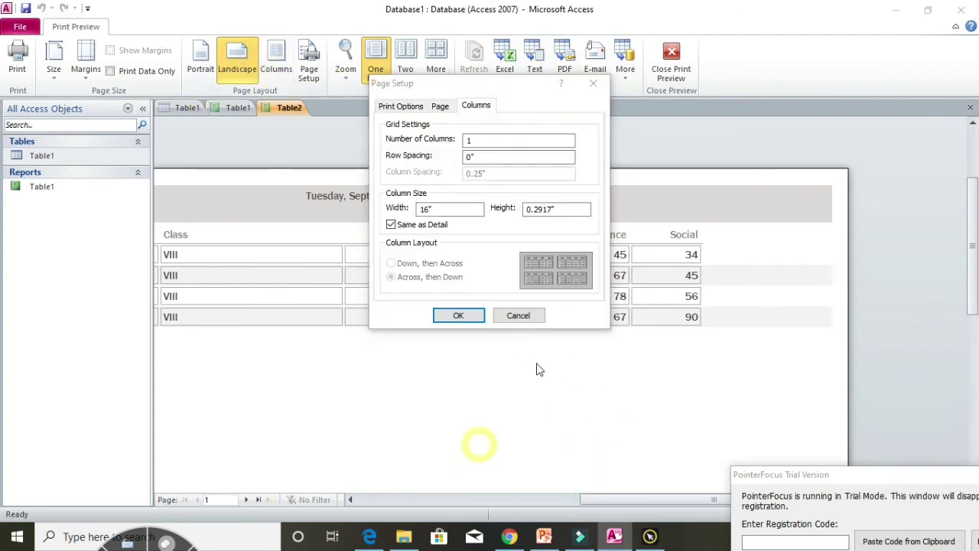
pyautogui.click(525, 315)
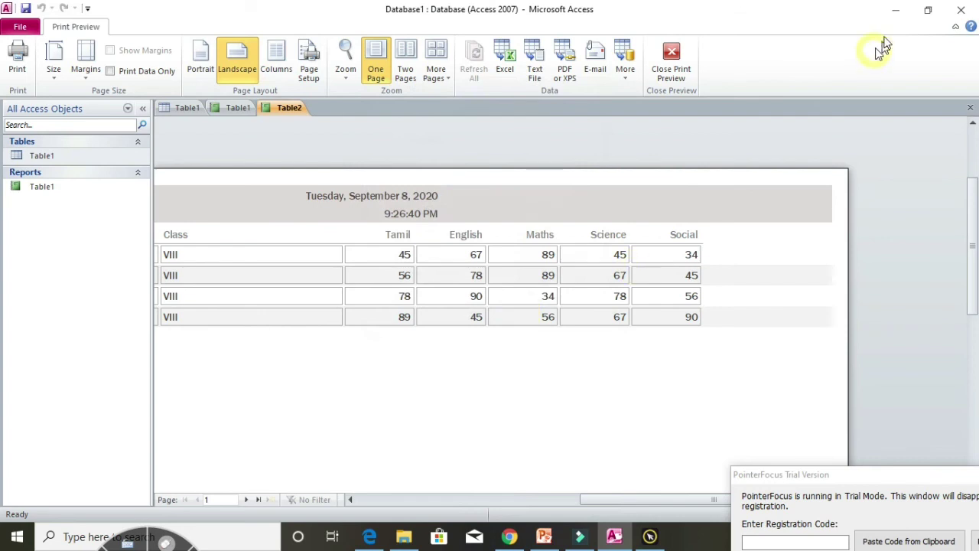